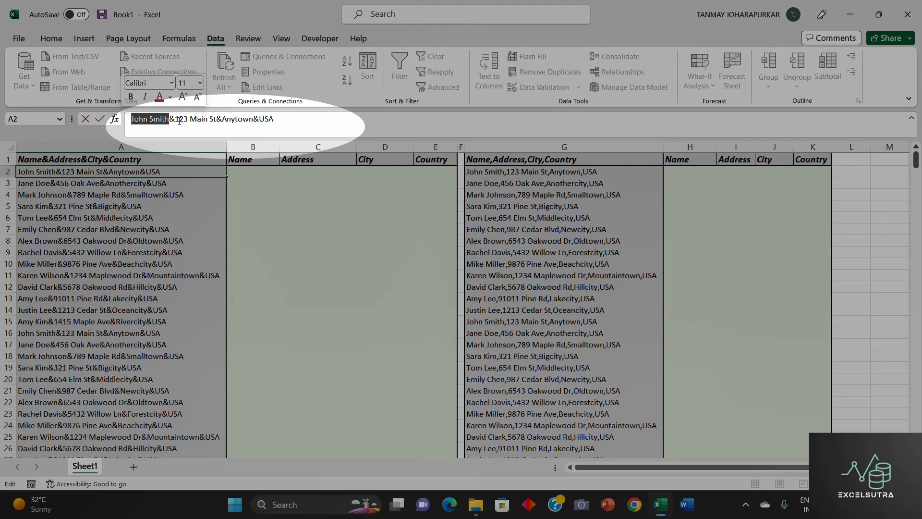
# - Examine the &-separated parts of the text in A2 and the Name, Address, City and Country headers beside it
pyautogui.click(171, 119)
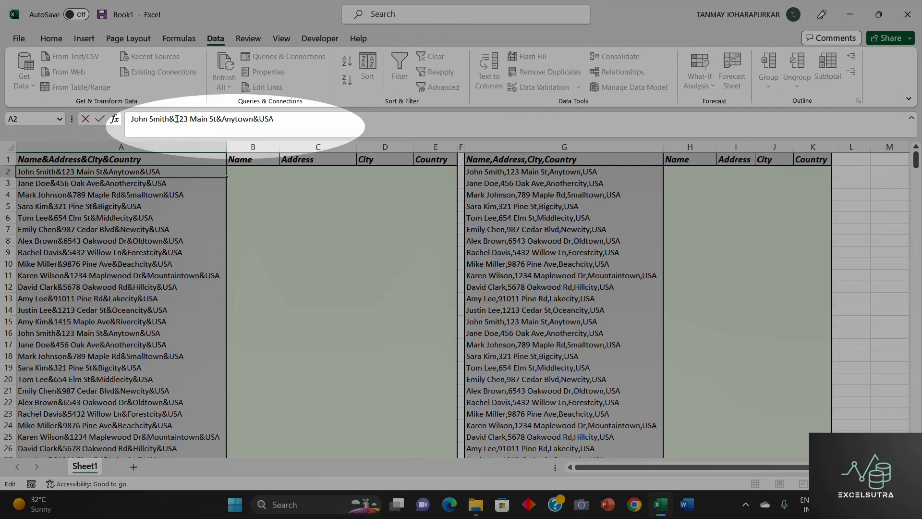
pyautogui.moveTo(177, 118); pyautogui.dragTo(273, 120)
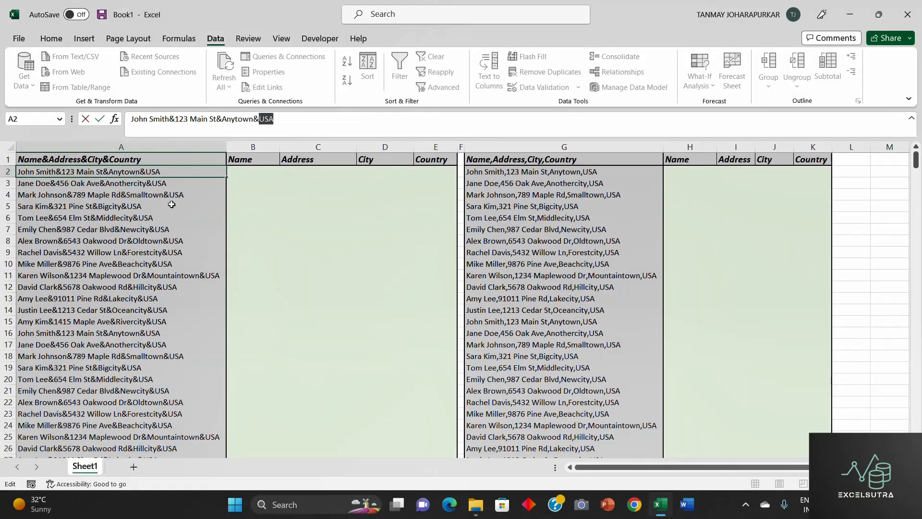
pyautogui.click(171, 205)
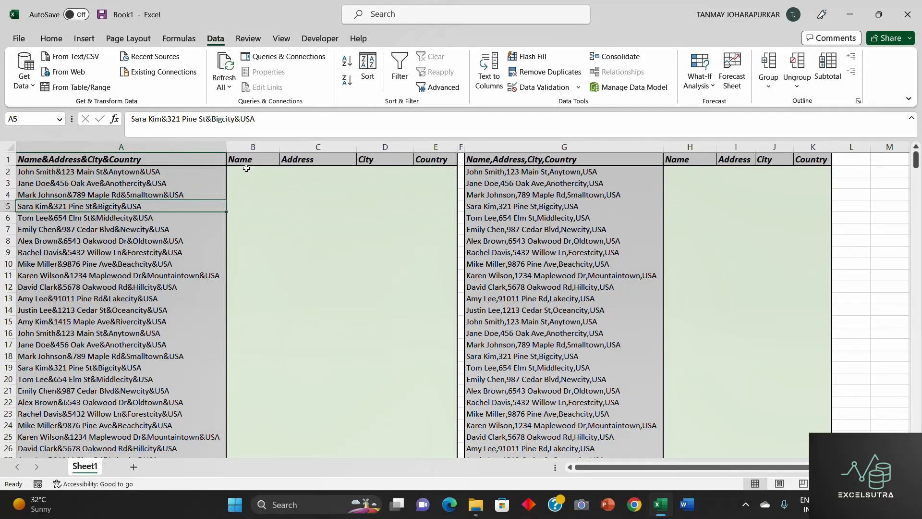
pyautogui.moveTo(243, 171); pyautogui.dragTo(333, 174)
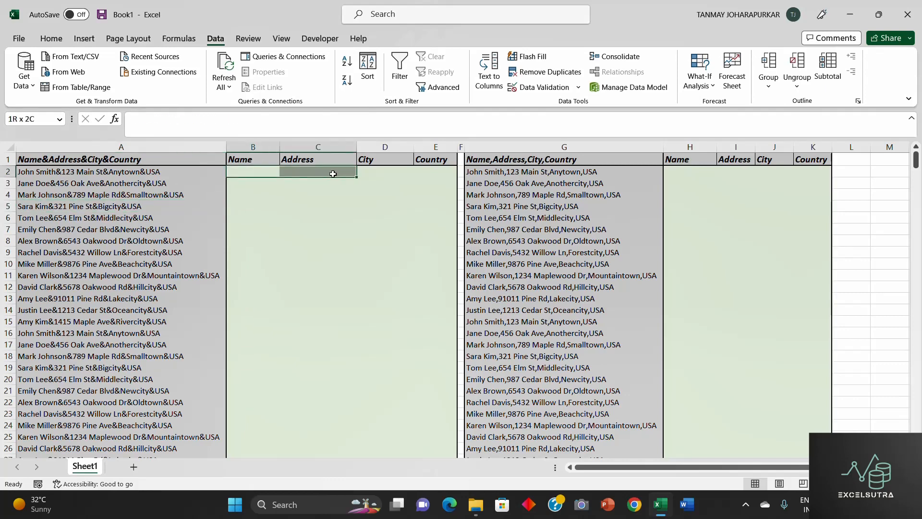
pyautogui.click(258, 160)
pyautogui.click(313, 158)
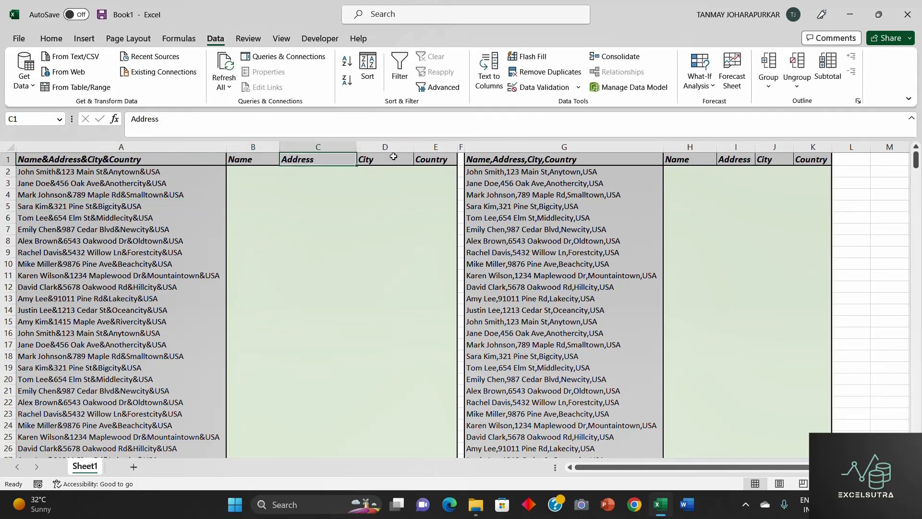
pyautogui.click(427, 159)
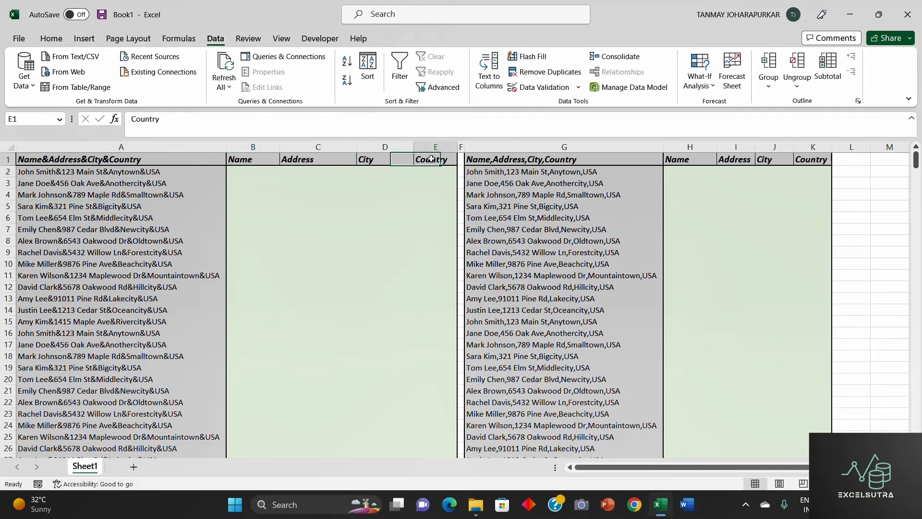
# - Start Text to Columns on the combined entries in A2:A449, keeping the Delimited data type
pyautogui.click(136, 168)
pyautogui.hotkey('ctrl', 'shift', 'Down')
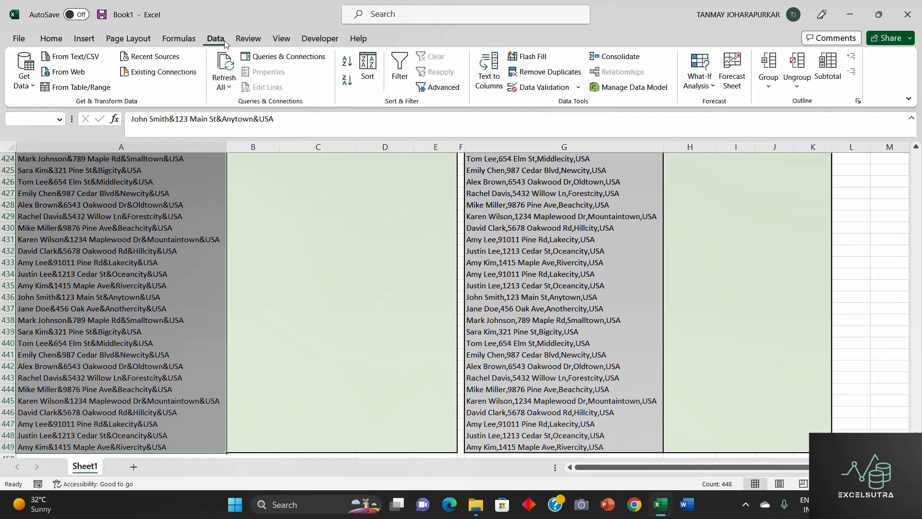
pyautogui.click(490, 72)
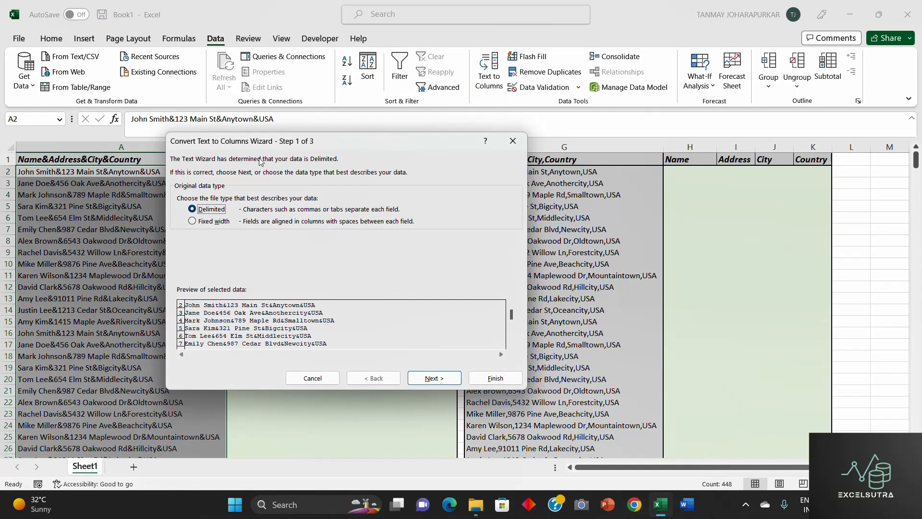
pyautogui.moveTo(288, 146); pyautogui.dragTo(271, 117)
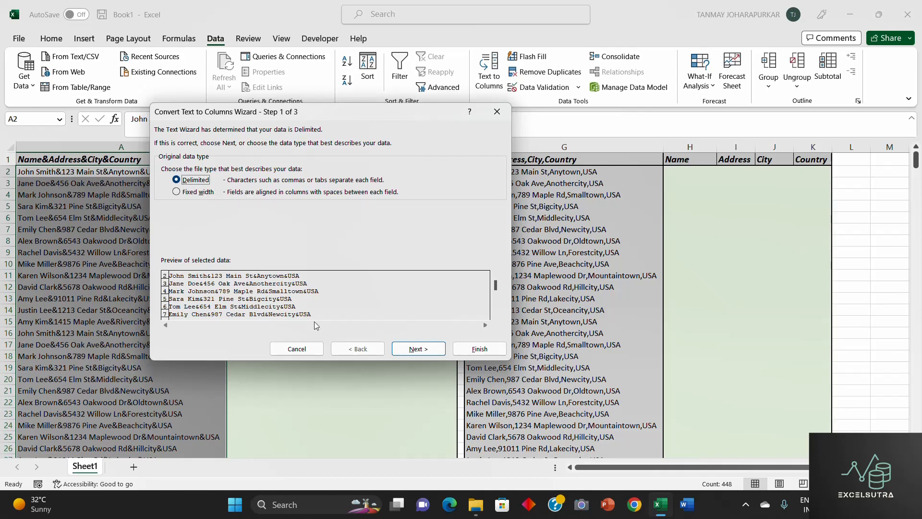
pyautogui.click(418, 349)
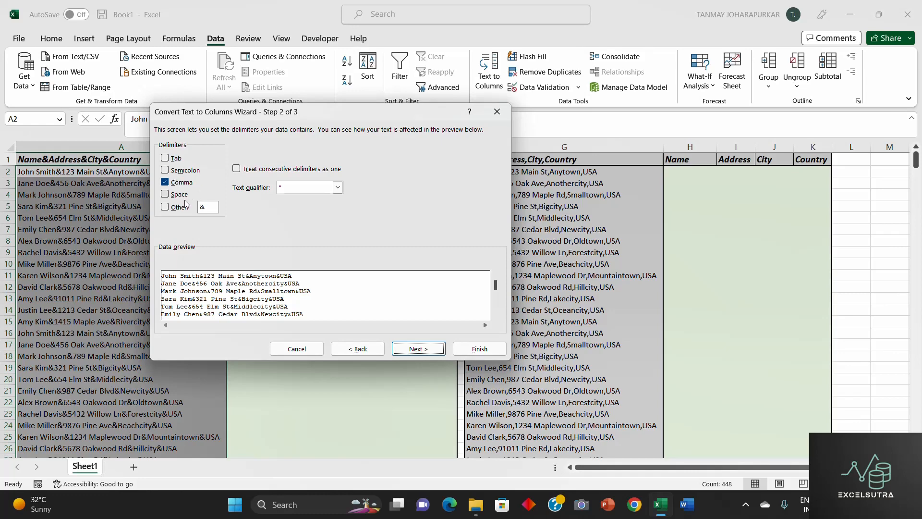
# - Turn off the Comma delimiter and use & as the Other delimiter for the split
pyautogui.click(166, 183)
pyautogui.click(209, 208)
pyautogui.press('BackSpace')
pyautogui.write('&')
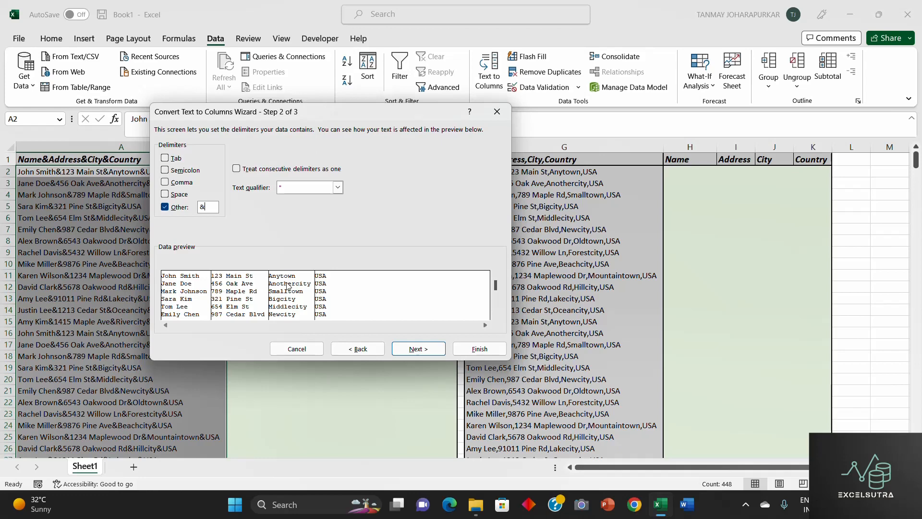
pyautogui.click(418, 349)
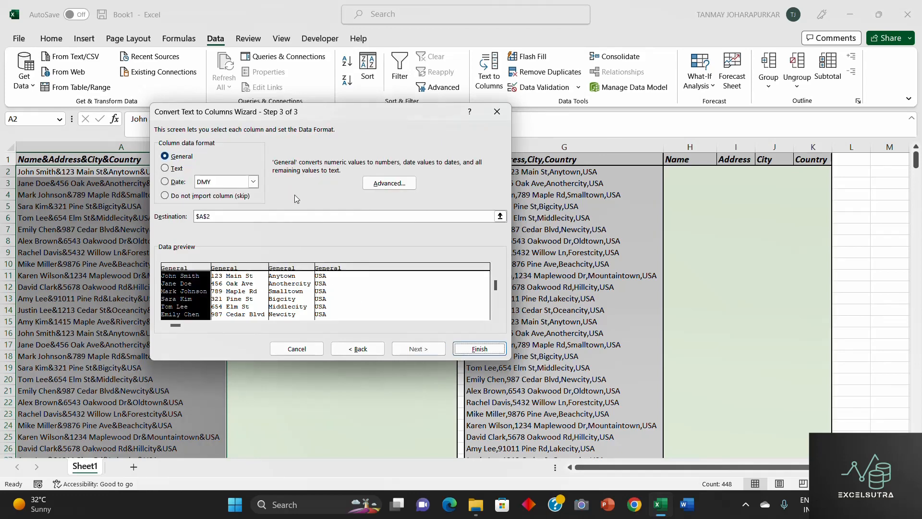
# - Inspect each of the four split columns in the data preview of the Text to Columns wizard
pyautogui.moveTo(326, 116); pyautogui.dragTo(605, 77)
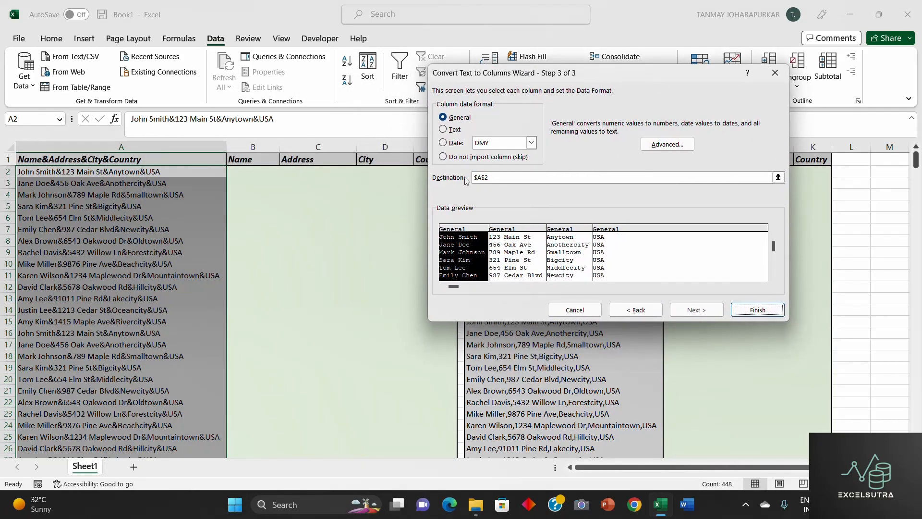
pyautogui.click(509, 256)
pyautogui.click(558, 249)
pyautogui.click(621, 248)
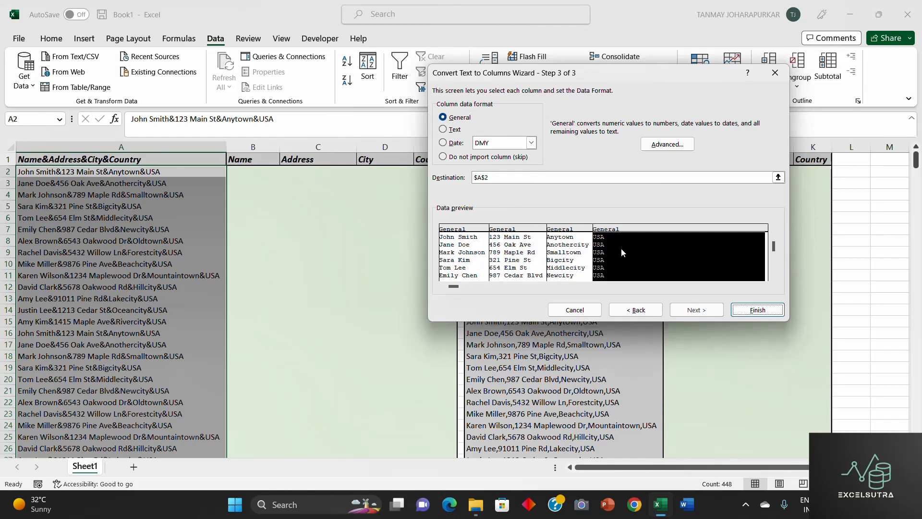
pyautogui.click(468, 248)
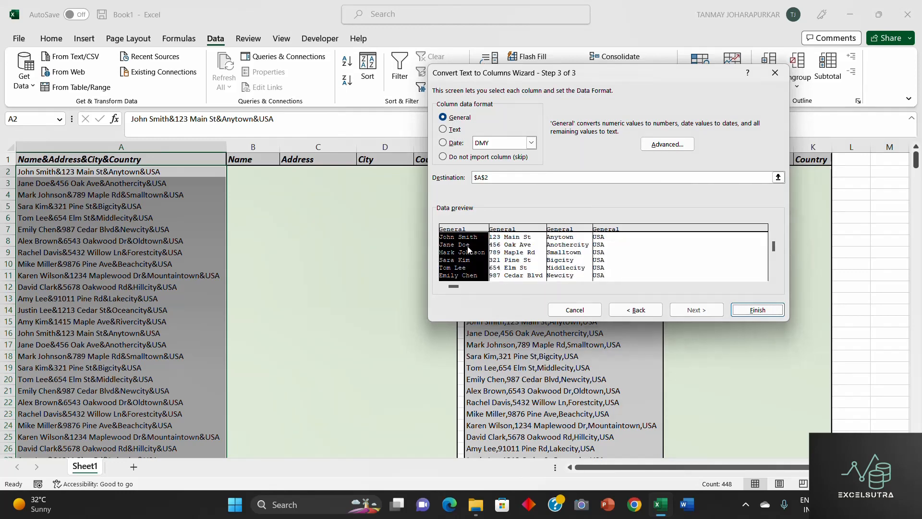
pyautogui.click(514, 256)
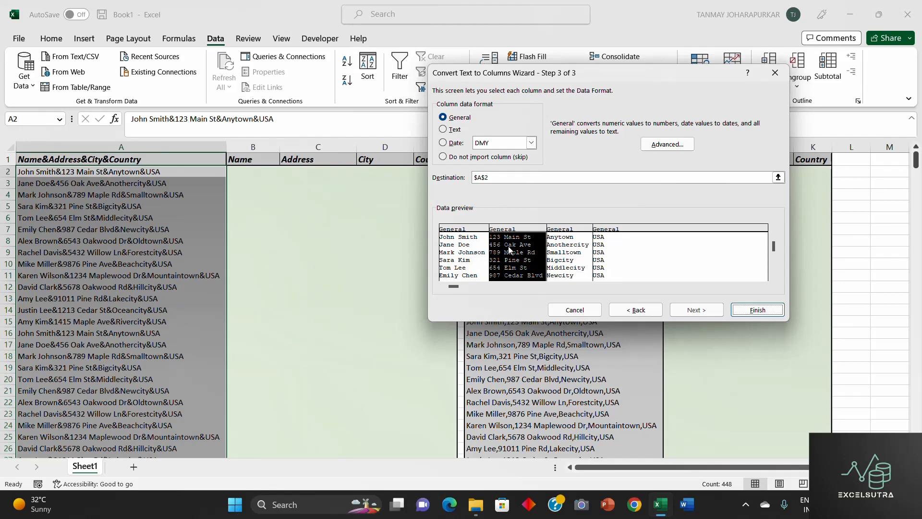
pyautogui.click(560, 255)
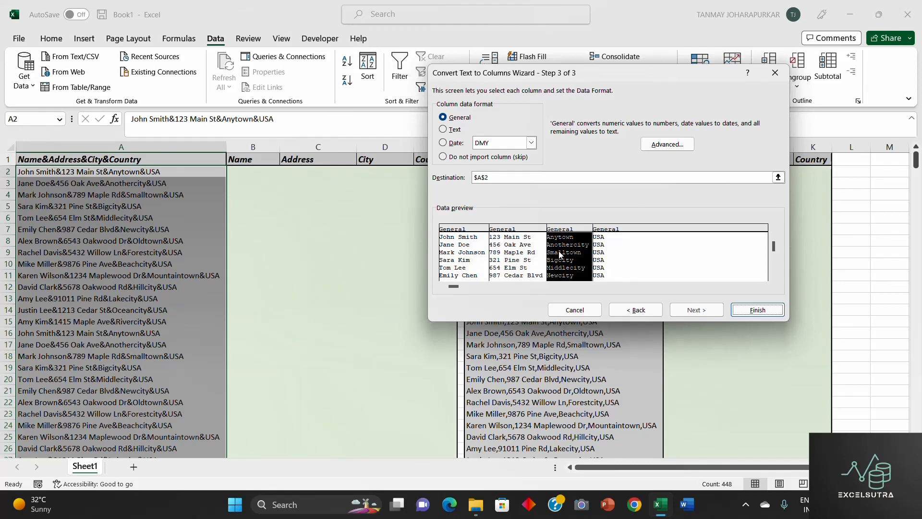
pyautogui.click(496, 256)
pyautogui.click(472, 255)
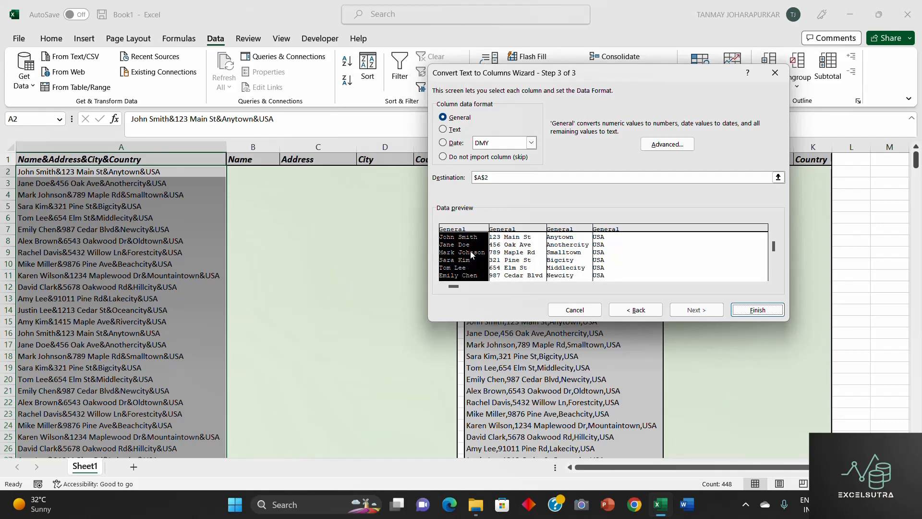
pyautogui.click(511, 251)
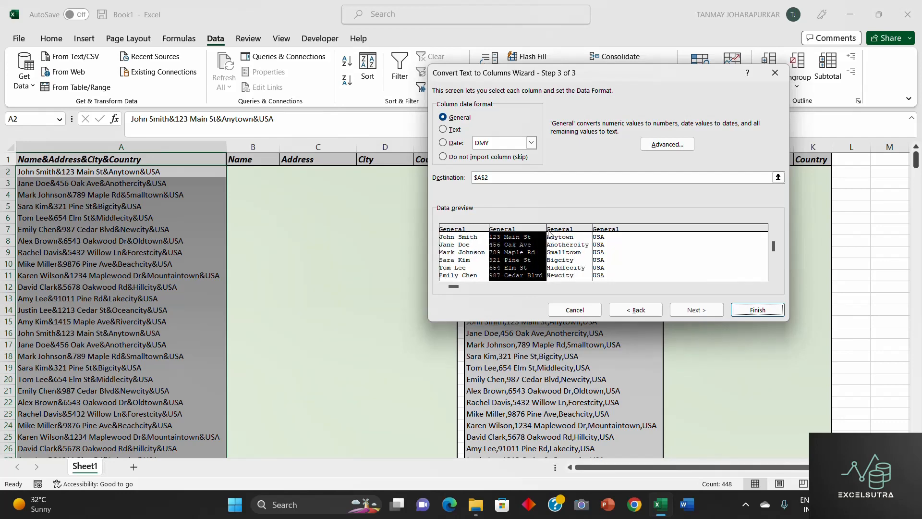
pyautogui.click(471, 268)
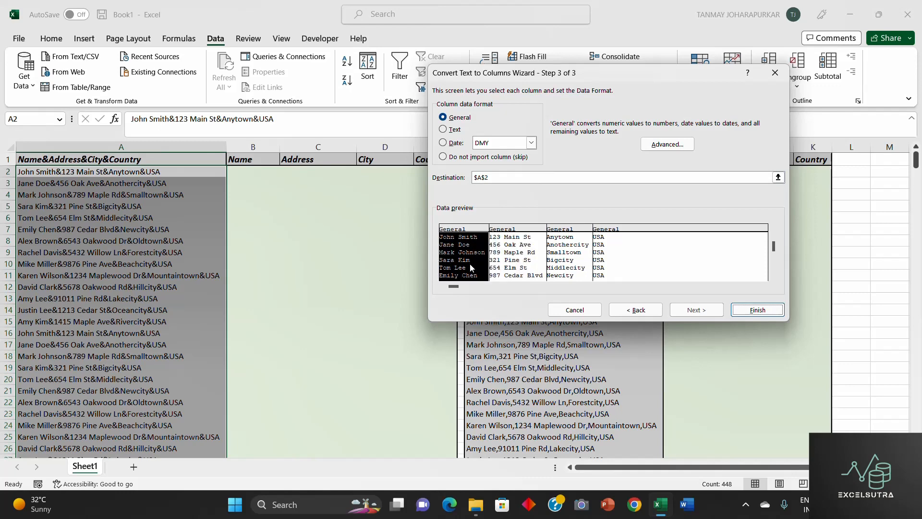
pyautogui.click(607, 264)
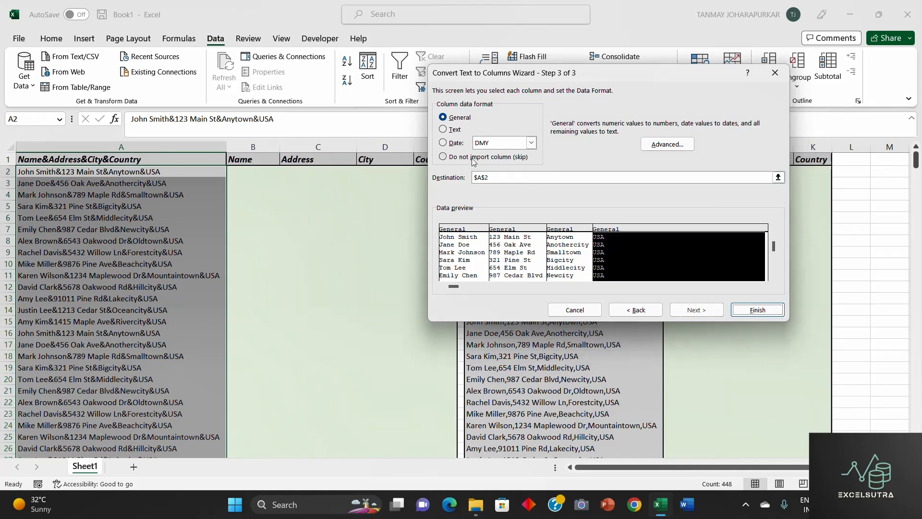
# - Set the split's destination to cell B2 and finish the conversion, replacing the existing data there
pyautogui.click(497, 180)
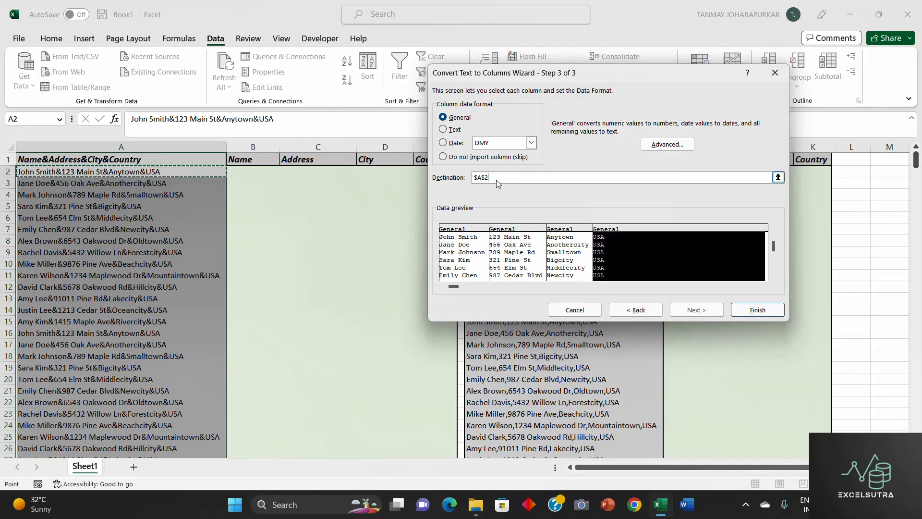
pyautogui.moveTo(494, 177); pyautogui.dragTo(467, 177)
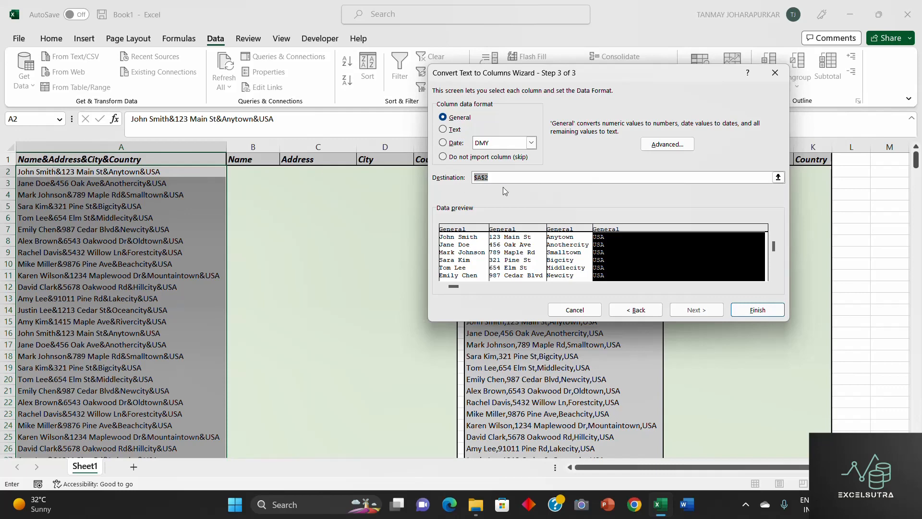
pyautogui.click(254, 174)
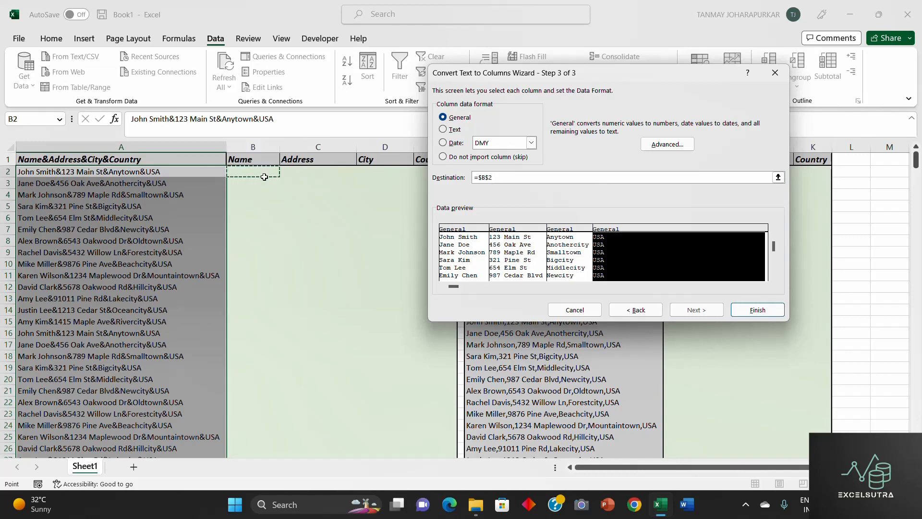
pyautogui.click(747, 311)
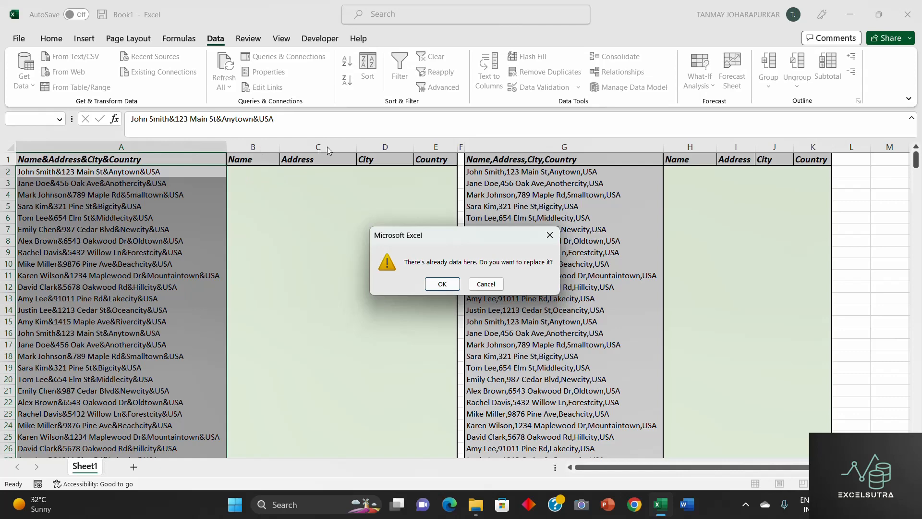
pyautogui.click(447, 286)
# - Check the split Name, Address, City and Country columns against the original column A entries down to the last row
pyautogui.click(242, 171)
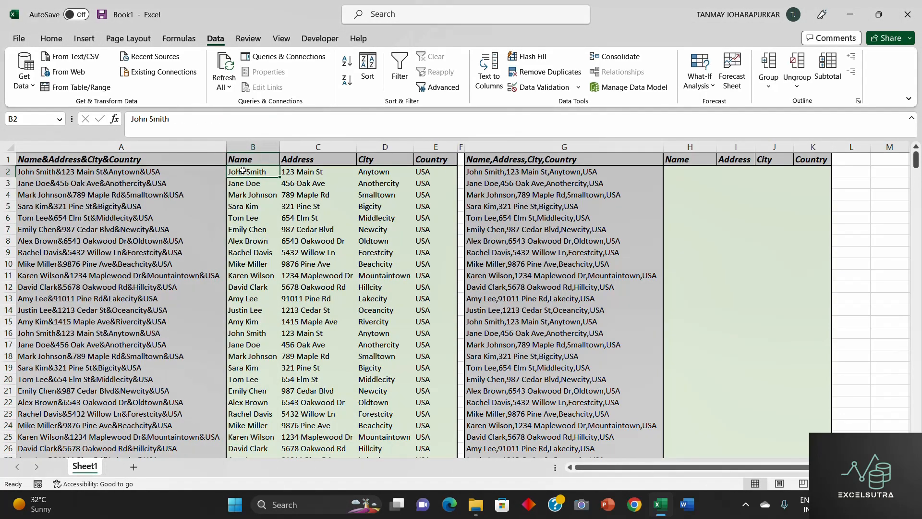
pyautogui.hotkey('ctrl', 'Down')
pyautogui.press('Left')
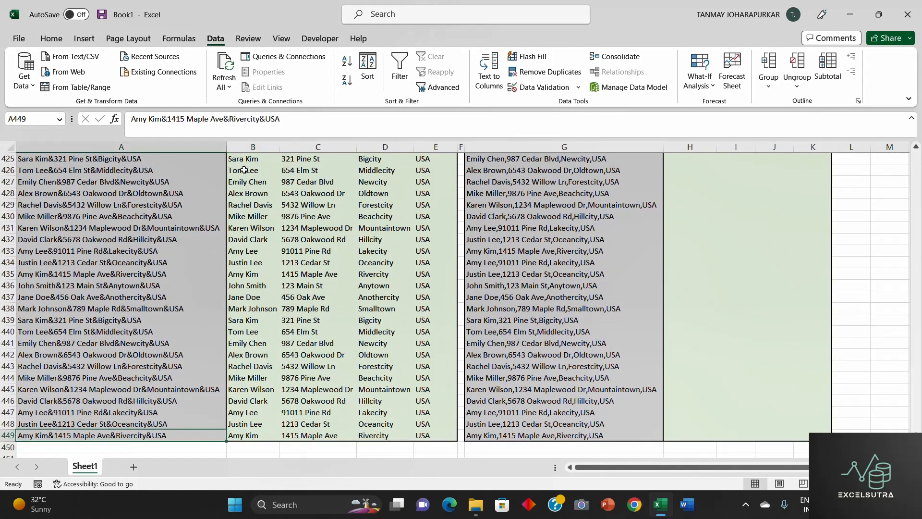
pyautogui.press('Up')
pyautogui.press('Down')
pyautogui.press('Right')
pyautogui.press('Right')
pyautogui.press('Left')
pyautogui.press('Left')
pyautogui.hotkey('ctrl', 'Up')
pyautogui.press('Down')
pyautogui.press('Right')
pyautogui.press('Right')
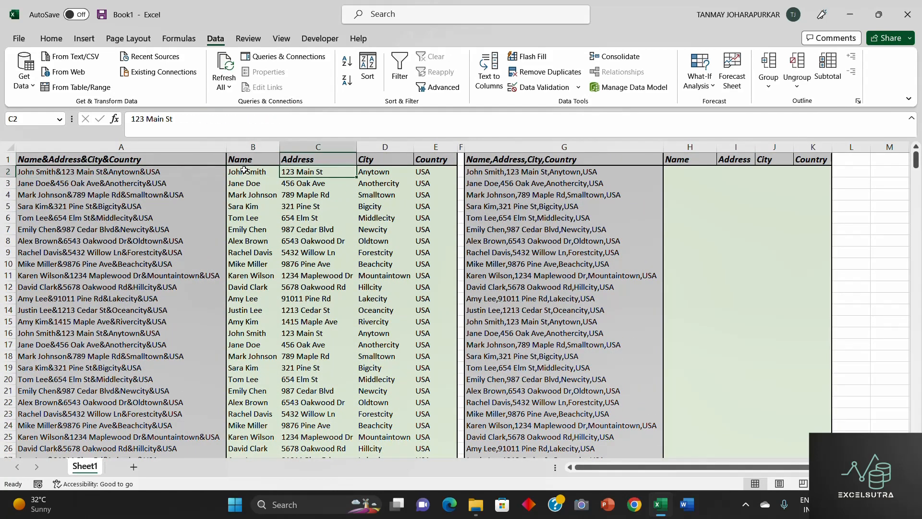
pyautogui.click(265, 171)
pyautogui.click(308, 170)
pyautogui.click(372, 169)
pyautogui.click(423, 170)
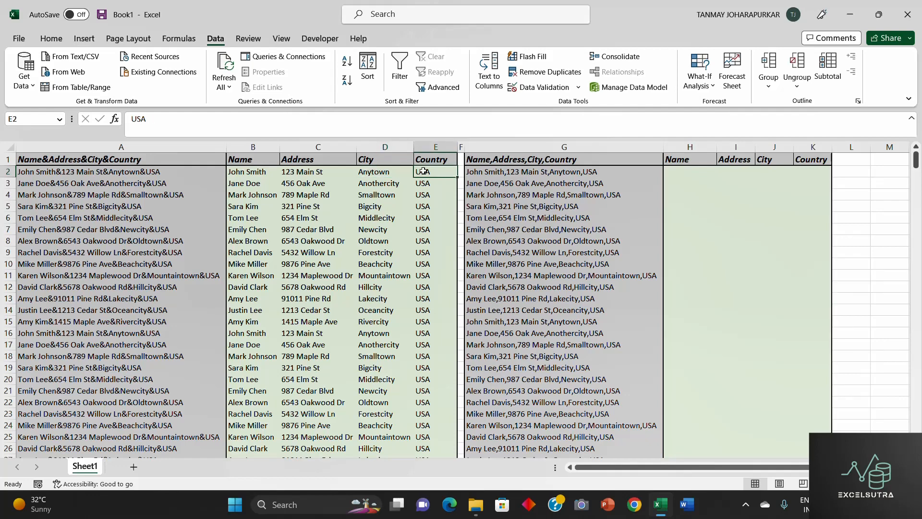
# - Select the combined entries in column G from G2 to the last row and start a Delimited Text to Columns conversion
pyautogui.click(680, 175)
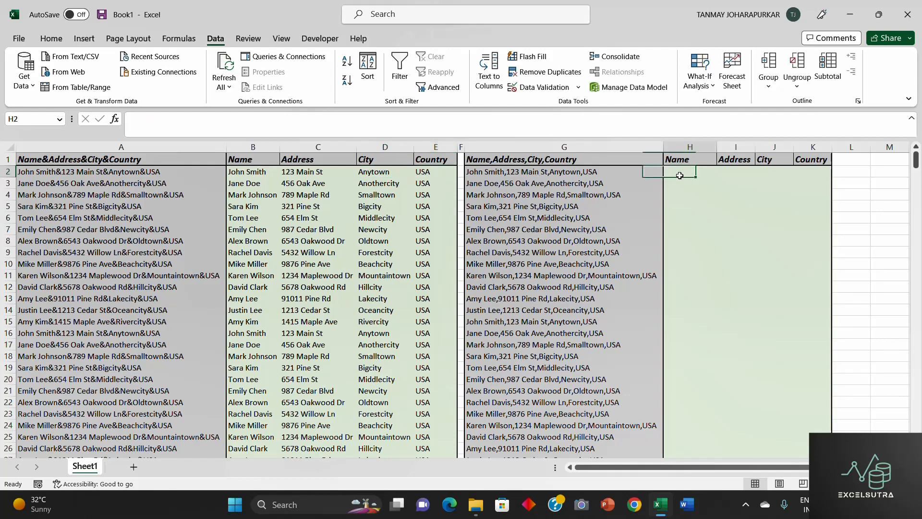
pyautogui.hotkey('ctrl', 'Right')
pyautogui.hotkey('ctrl', 'Left')
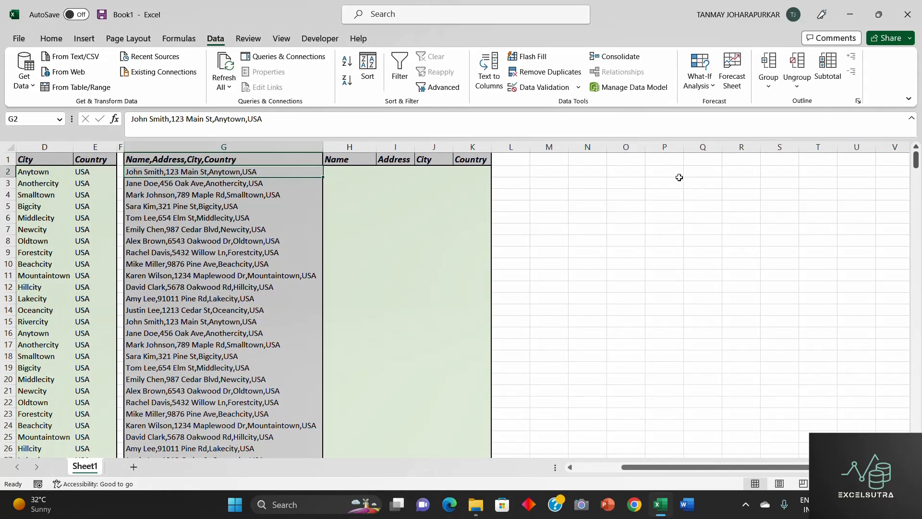
pyautogui.hotkey('ctrl', 'shift', 'Down')
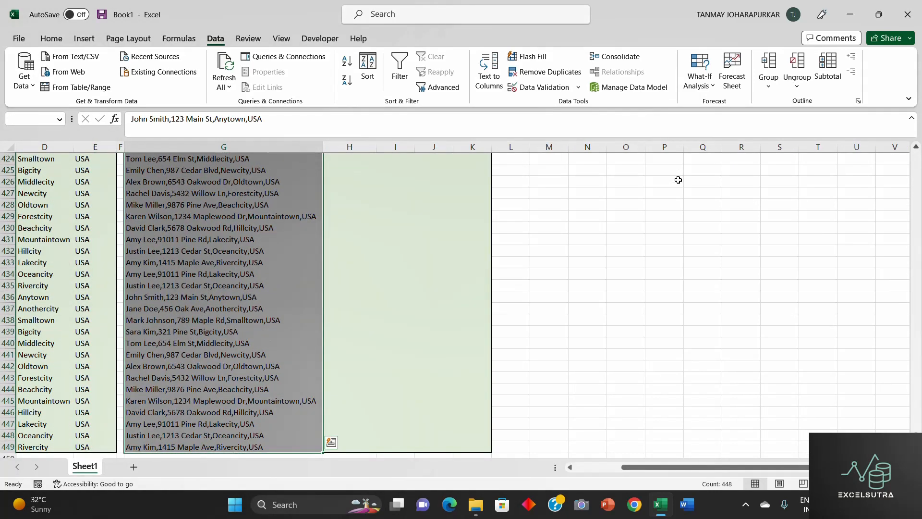
pyautogui.click(488, 71)
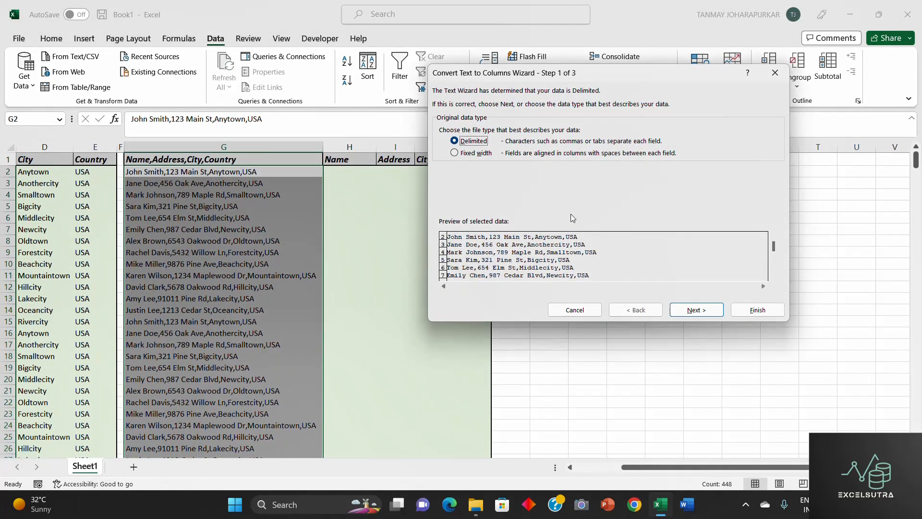
pyautogui.click(685, 312)
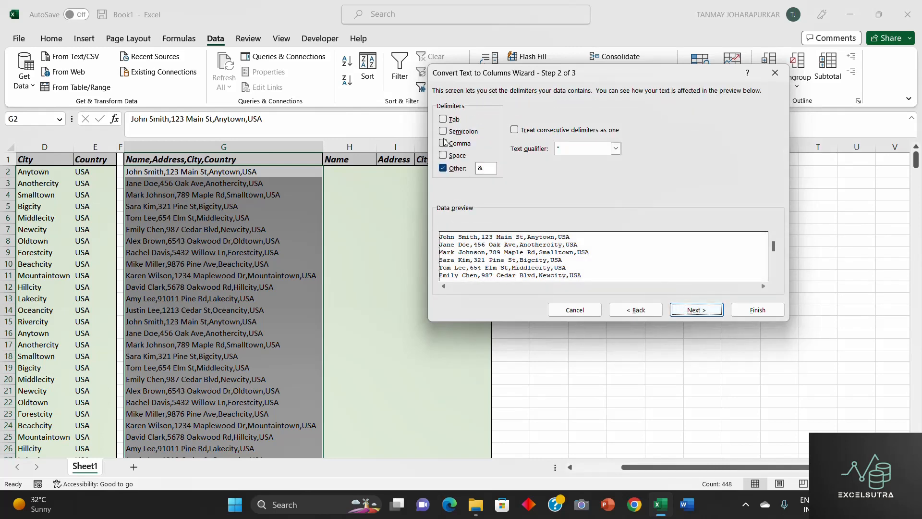
# - Use Comma as the split's delimiter and clear and turn off the Other delimiter
pyautogui.click(443, 144)
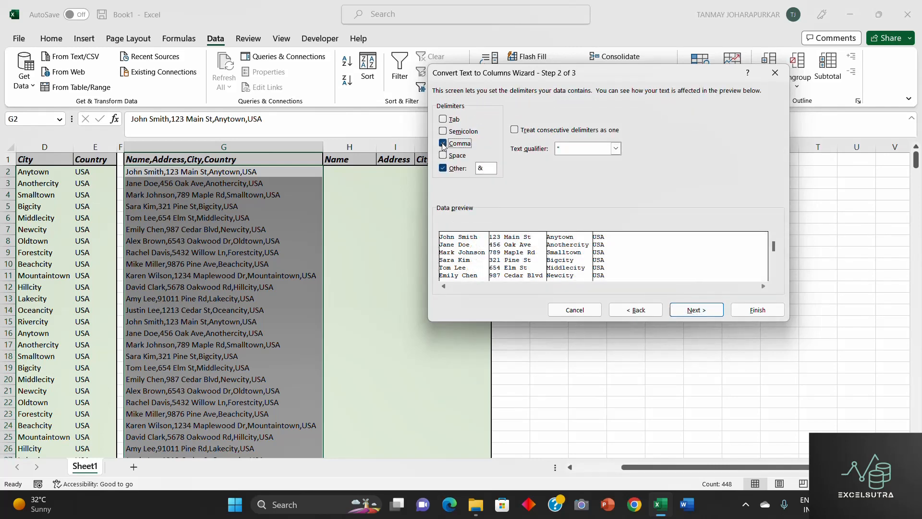
pyautogui.doubleClick(487, 169)
pyautogui.press('BackSpace')
pyautogui.click(442, 168)
# - Try adding the Space delimiter and compare the data preview with the one for Comma alone
pyautogui.click(443, 155)
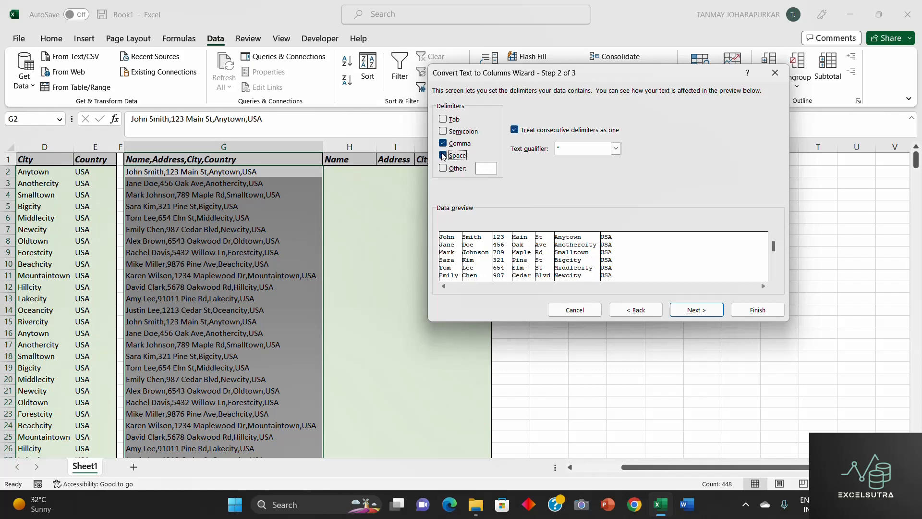
pyautogui.click(443, 156)
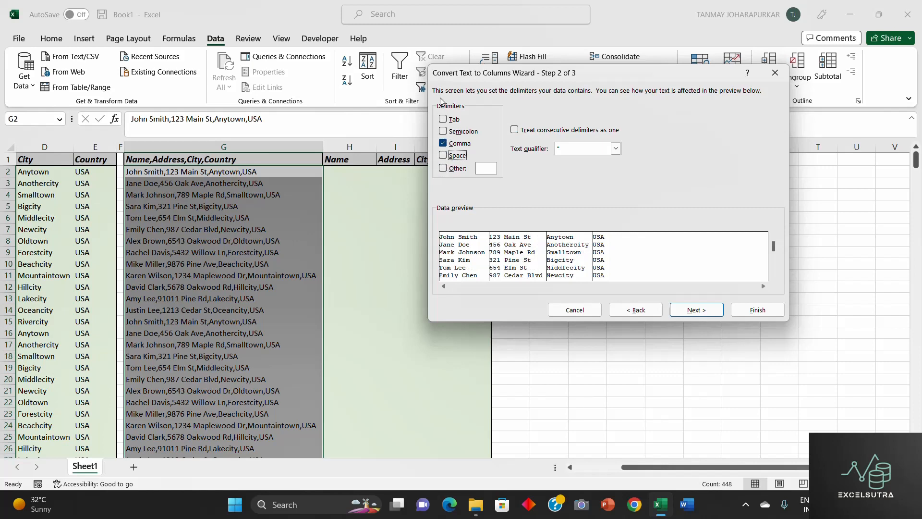
pyautogui.click(443, 155)
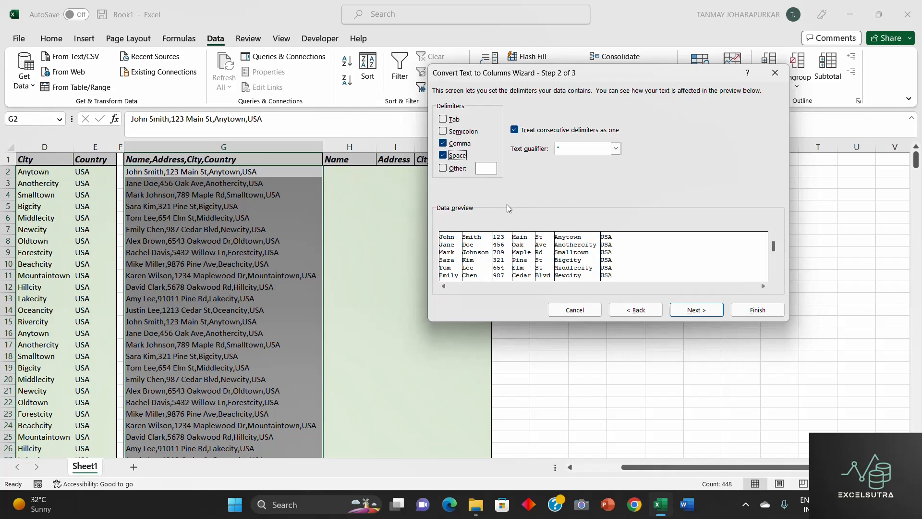
pyautogui.click(443, 155)
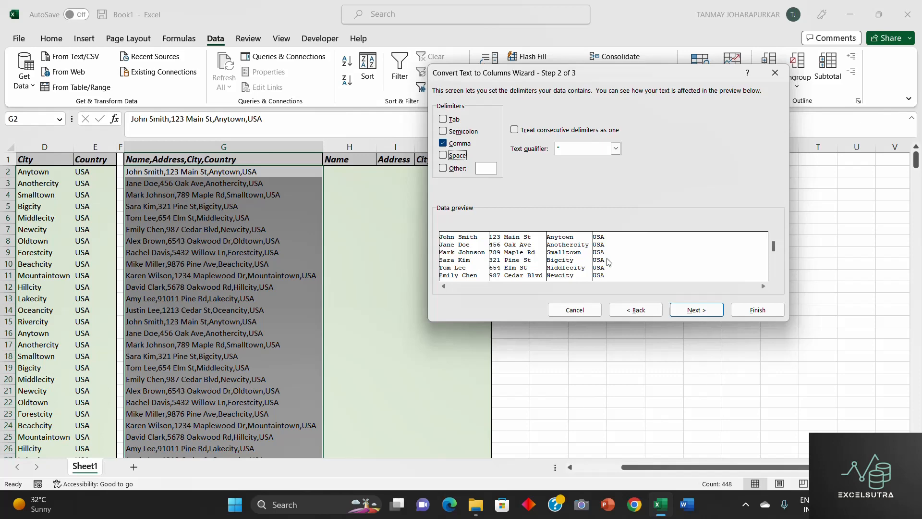
# - Set the split's destination to cell H2 and finish the conversion, replacing the existing data there
pyautogui.click(690, 311)
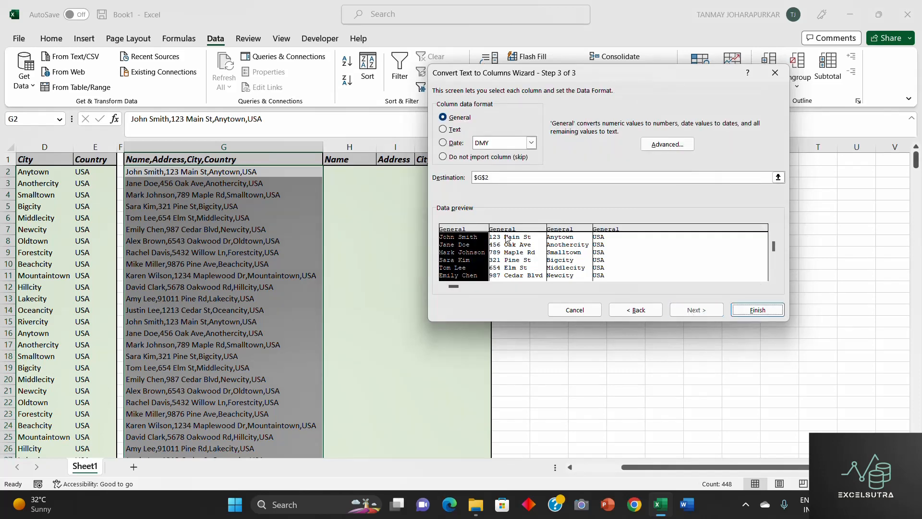
pyautogui.click(497, 178)
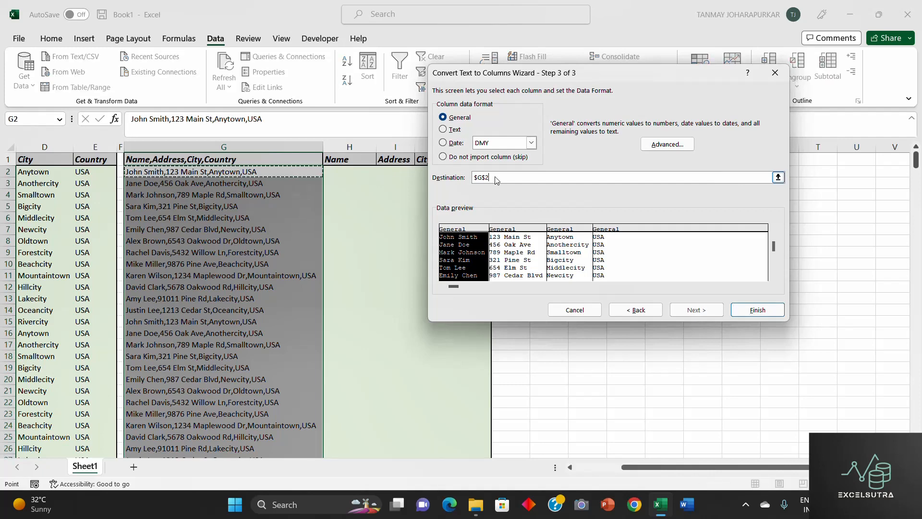
pyautogui.moveTo(496, 179); pyautogui.dragTo(474, 178)
pyautogui.click(347, 170)
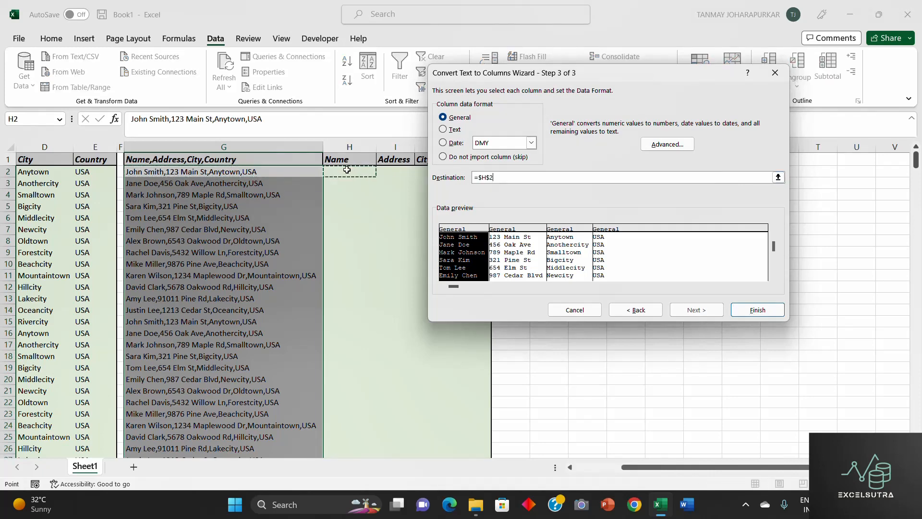
pyautogui.click(752, 311)
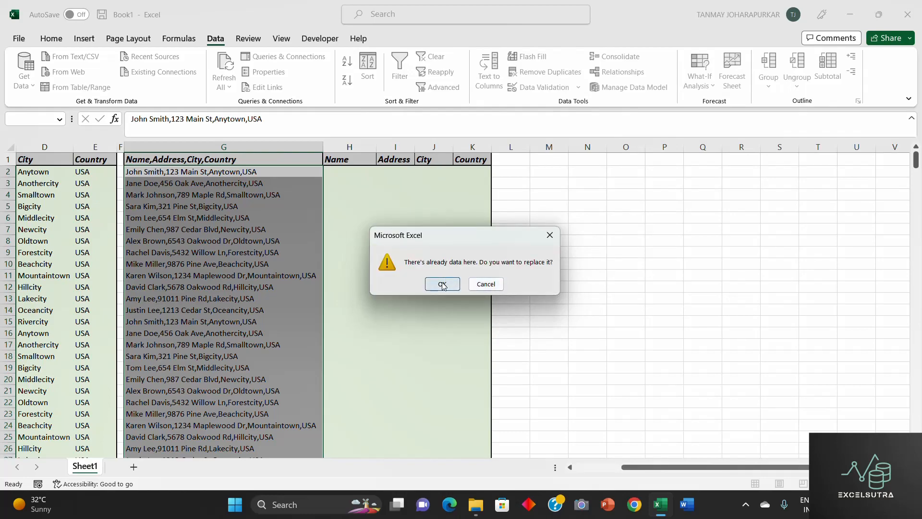
pyautogui.click(443, 284)
# - Check the split Name column from H2 down to its last row
pyautogui.click(330, 170)
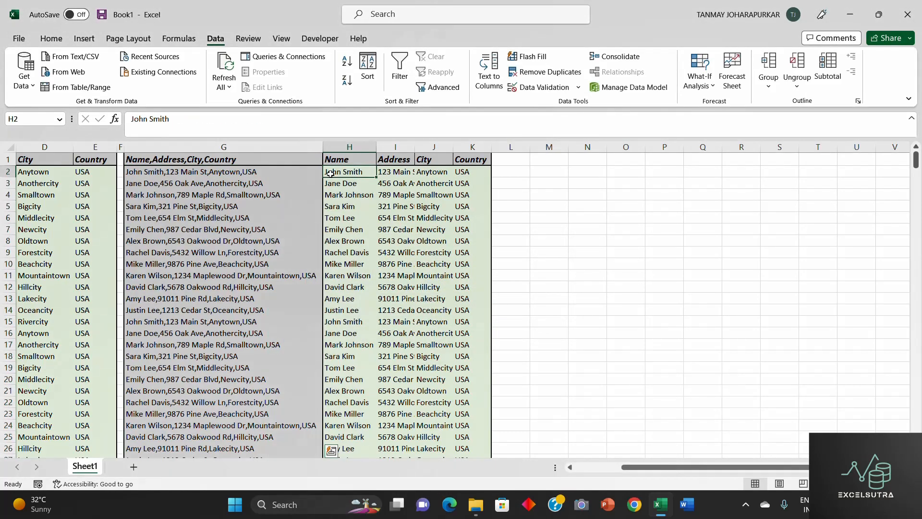
pyautogui.hotkey('ctrl', 'Down')
pyautogui.hotkey('ctrl', 'Up')
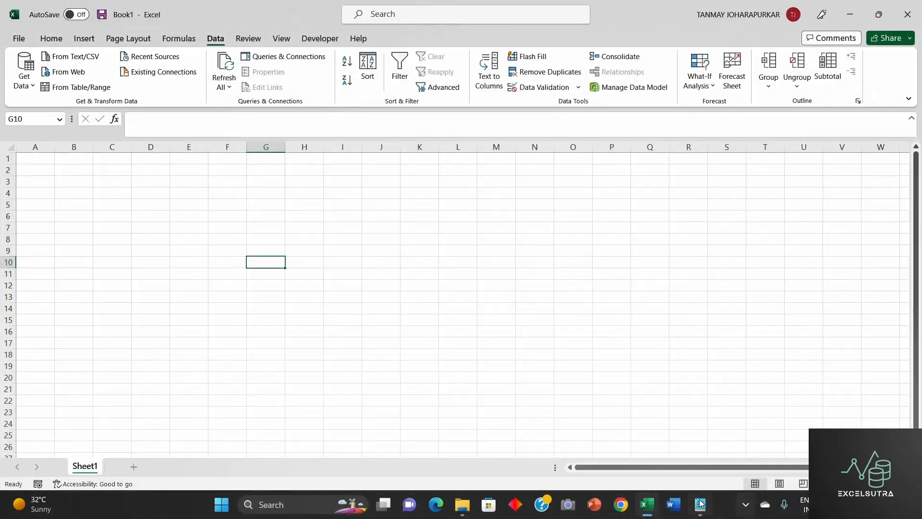
# - Switch to Notepad, examine how the lines of the Txt Colums file are comma-separated, and return to Excel
pyautogui.click(701, 506)
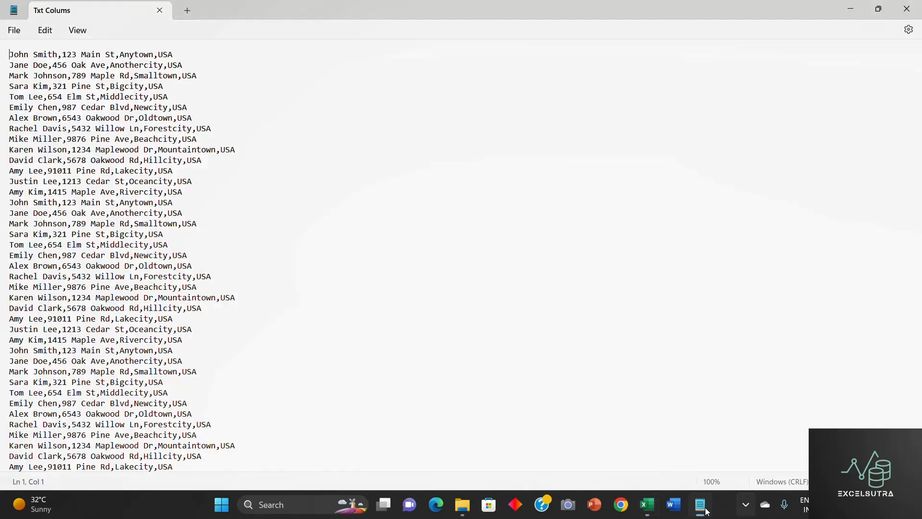
pyautogui.tripleClick(13, 51)
pyautogui.click(77, 63)
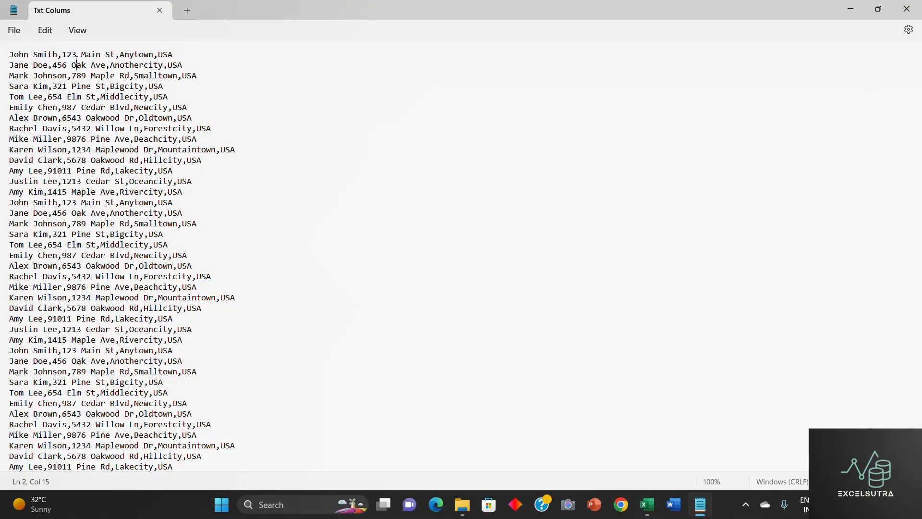
pyautogui.moveTo(76, 63); pyautogui.dragTo(61, 52)
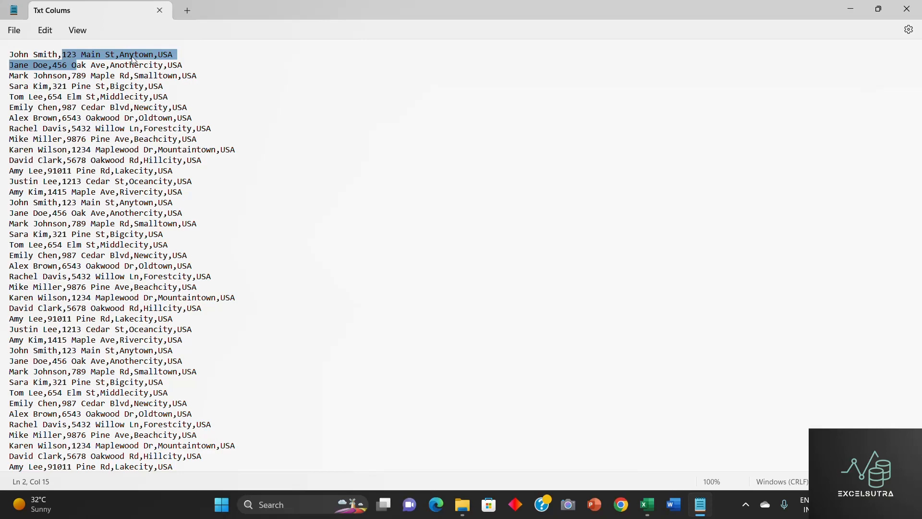
pyautogui.click(175, 55)
pyautogui.hotkey('alt', 'Tab')
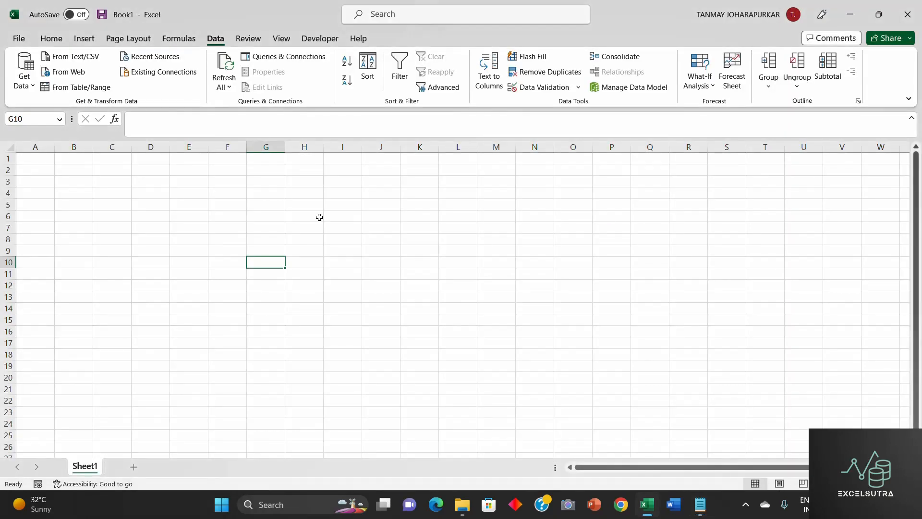
# - Start a Text/CSV import at cell A1 of the blank sheet, using the Txt Colums text file from the Desktop
pyautogui.click(40, 162)
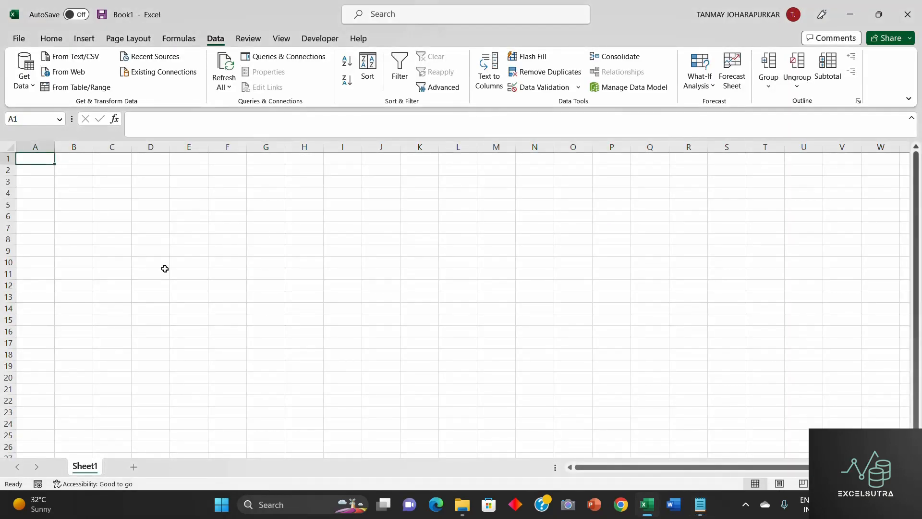
pyautogui.click(45, 205)
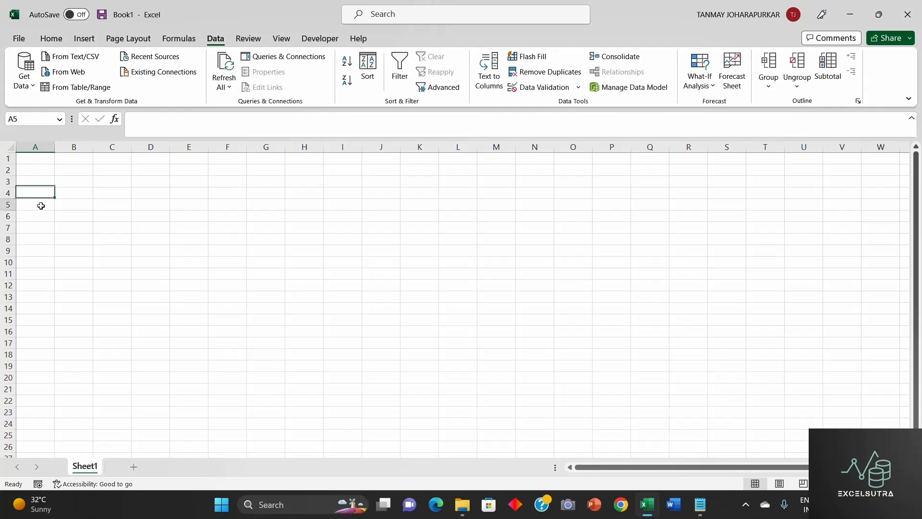
pyautogui.click(29, 155)
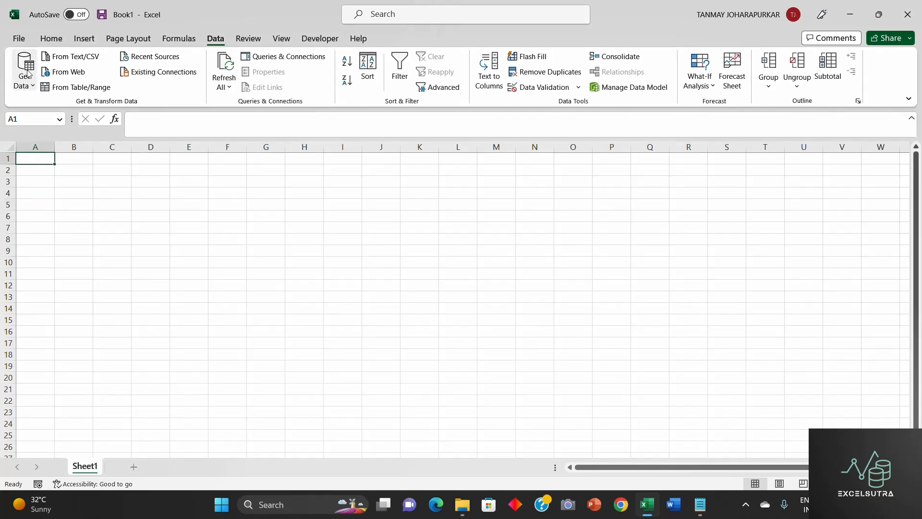
pyautogui.click(28, 86)
pyautogui.moveTo(60, 117)
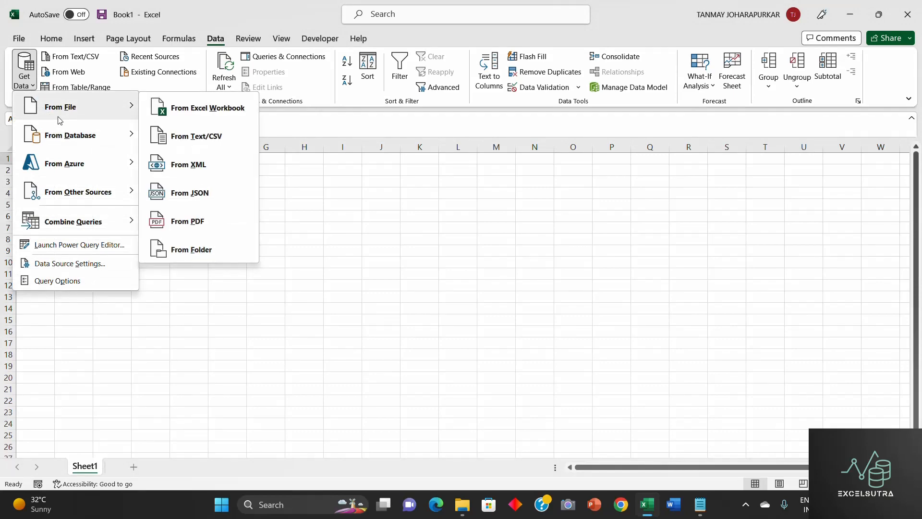
pyautogui.click(206, 136)
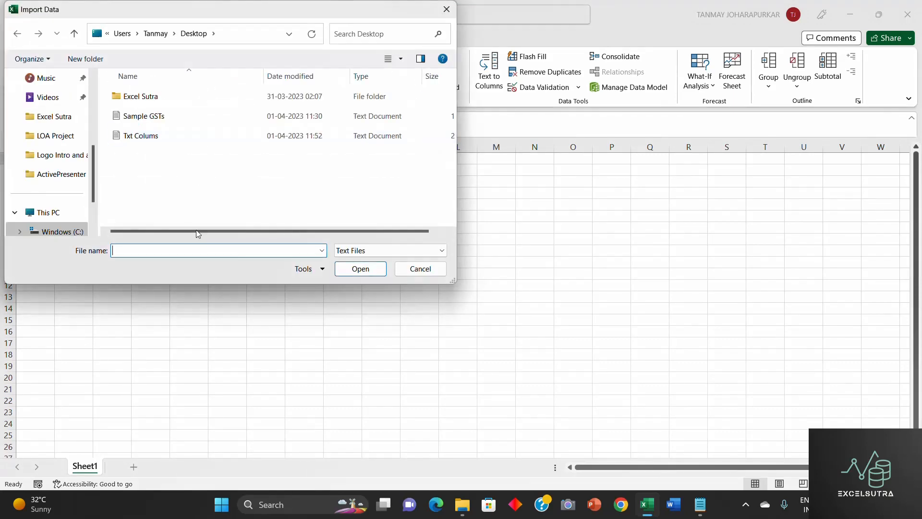
pyautogui.doubleClick(168, 138)
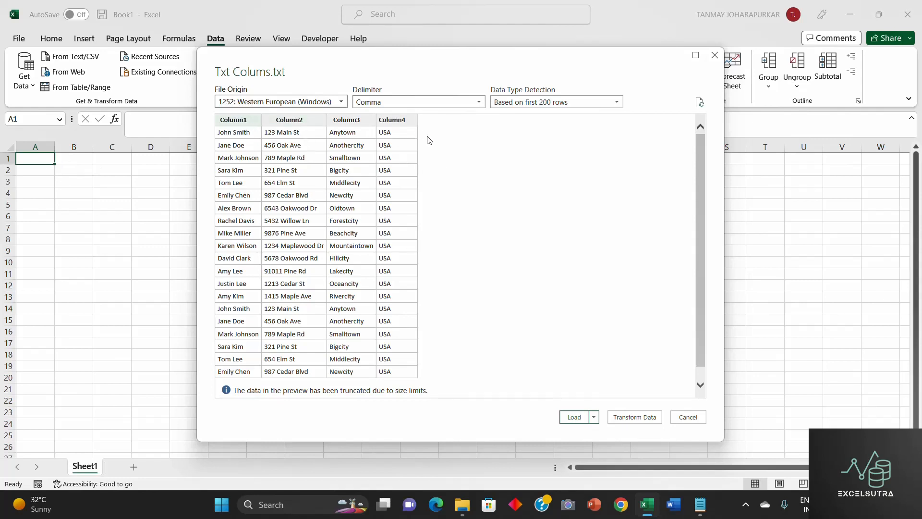
# - Keep Comma as the import delimiter and load the previewed data into the workbook
pyautogui.click(429, 105)
pyautogui.click(429, 103)
pyautogui.click(586, 424)
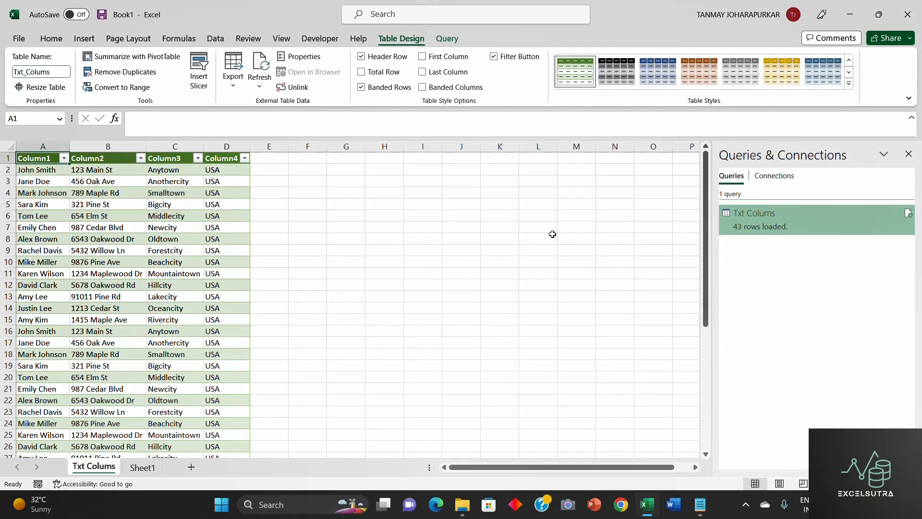
# - Review the imported Txt Colums table down to its last row and back up to the header row
pyautogui.click(273, 238)
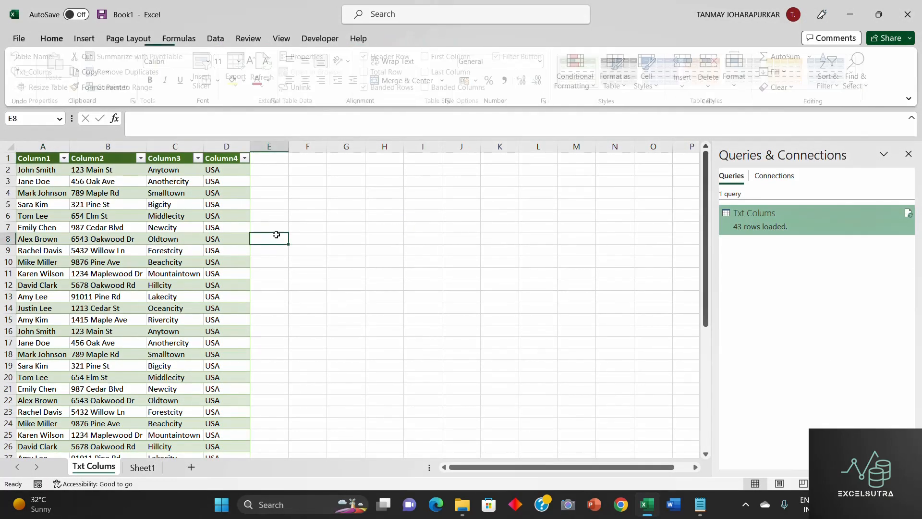
pyautogui.click(43, 170)
pyautogui.hotkey('ctrl', 'Down')
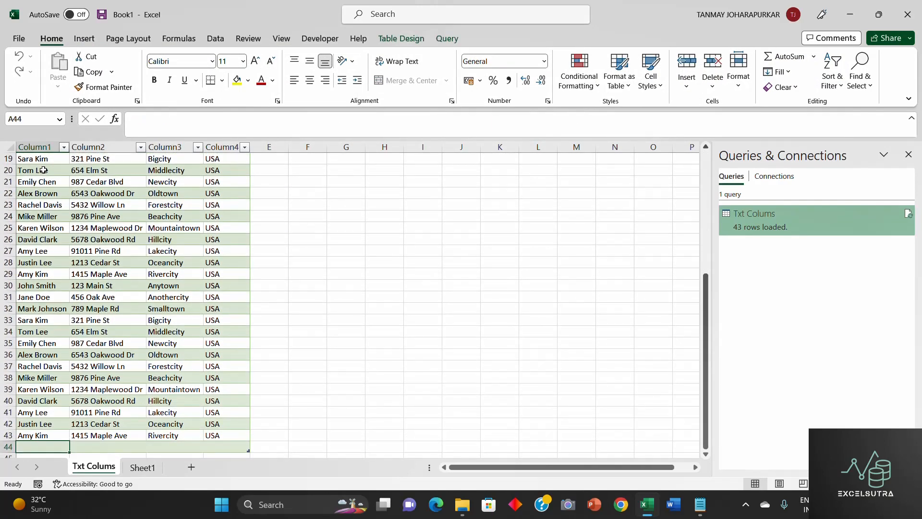
pyautogui.click(293, 334)
pyautogui.press('Up')
pyautogui.press('Up')
pyautogui.press('Up')
pyautogui.press('Up')
pyautogui.press('Up')
pyautogui.press('Up')
pyautogui.press('Up')
pyautogui.press('Up')
pyautogui.press('Up')
pyautogui.press('Up')
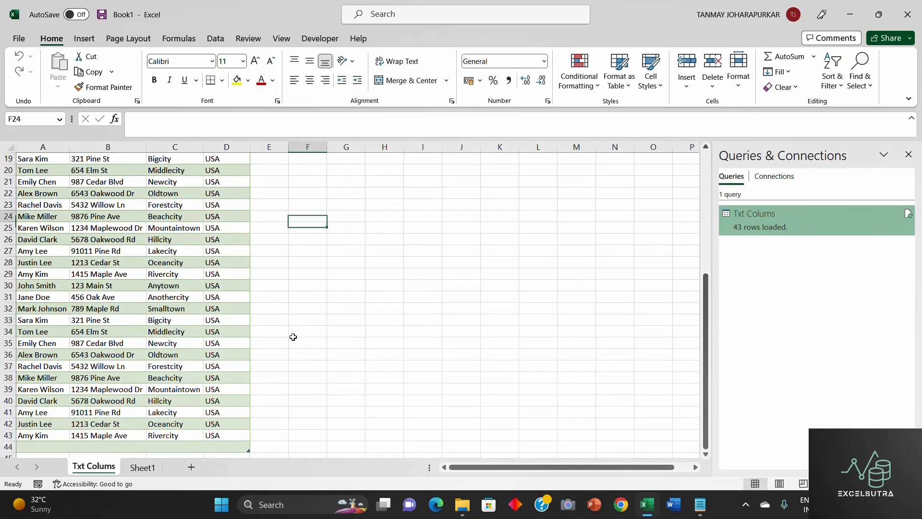
pyautogui.press('Up')
pyautogui.press('Up')
pyautogui.press('Up')
pyautogui.press('Up')
pyautogui.press('Up')
pyautogui.press('Up')
pyautogui.press('Up')
pyautogui.press('Up')
pyautogui.press('Up')
pyautogui.press('Up')
pyautogui.press('Up')
pyautogui.press('Up')
pyautogui.press('Up')
pyautogui.press('Up')
pyautogui.press('Up')
pyautogui.press('Up')
pyautogui.press('Up')
pyautogui.press('Up')
pyautogui.press('Up')
pyautogui.press('Up')
pyautogui.press('Left')
pyautogui.press('Left')
pyautogui.press('Left')
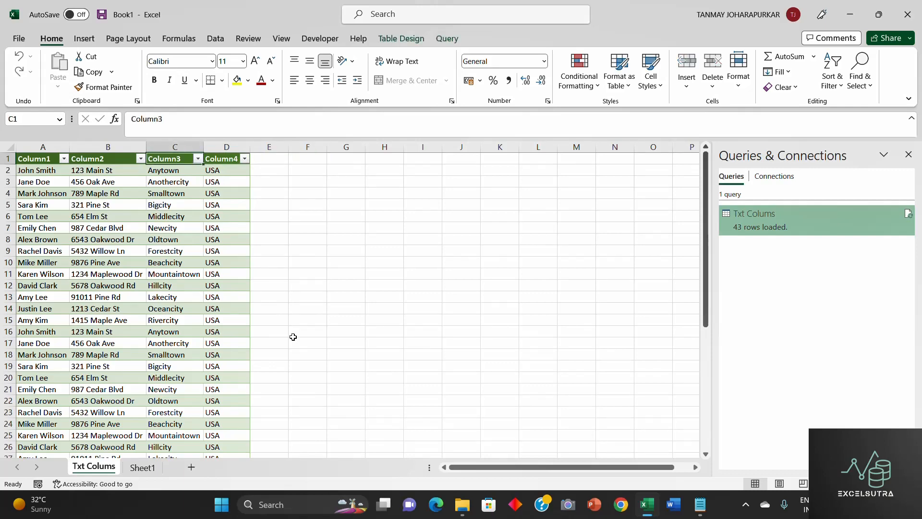
# - Save the workbook as Book1, replacing the existing Book1.xlsx file
pyautogui.hotkey('ctrl', 's')
pyautogui.click(512, 346)
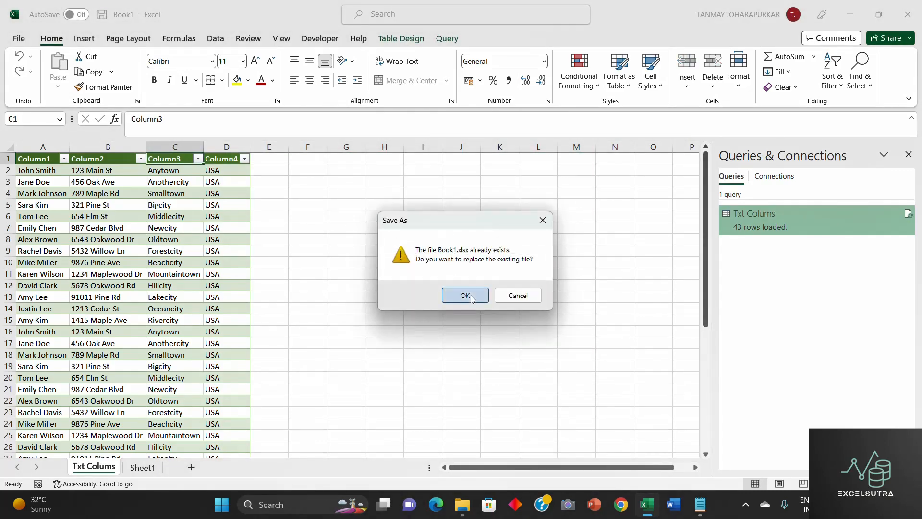
pyautogui.click(465, 295)
pyautogui.click(260, 180)
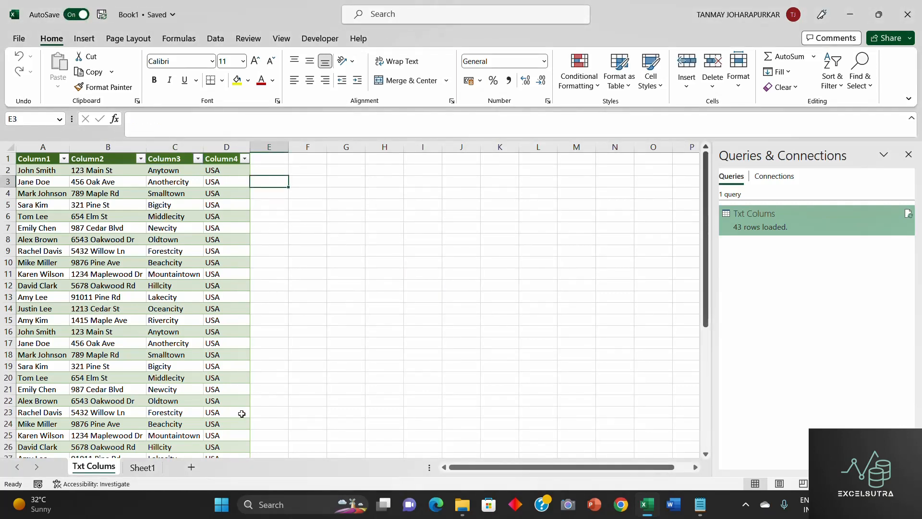
# - Switch to the Txt Colums text file in Notepad and append a copy of all its lines at the end
pyautogui.click(701, 505)
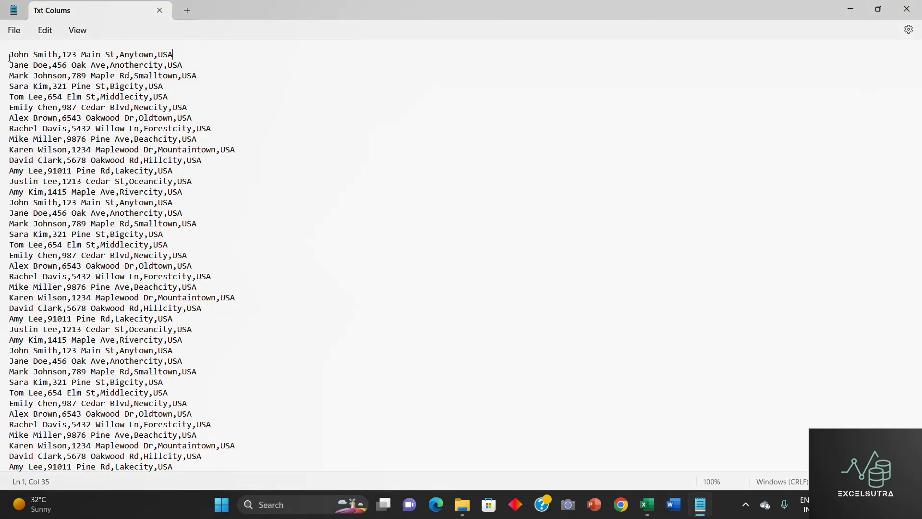
pyautogui.moveTo(9, 56); pyautogui.dragTo(7, 64)
pyautogui.hotkey('ctrl', 'shift', 'End')
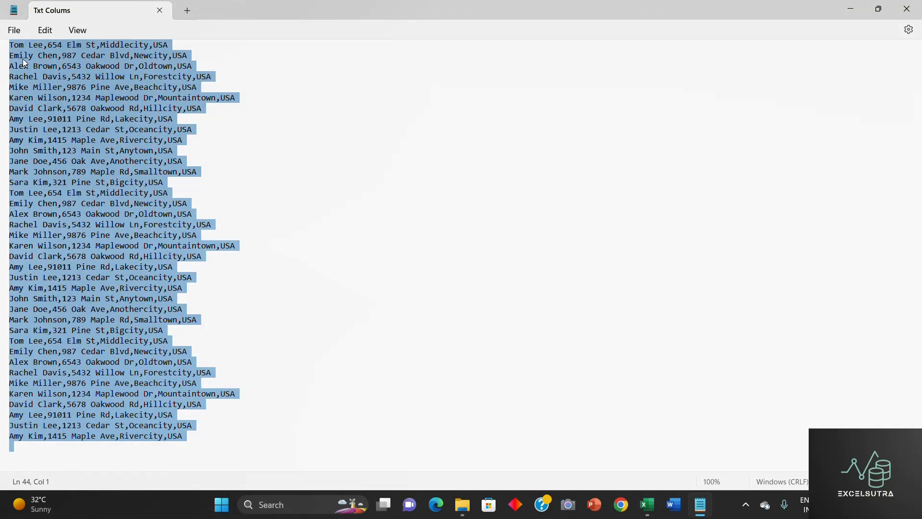
pyautogui.press('Right')
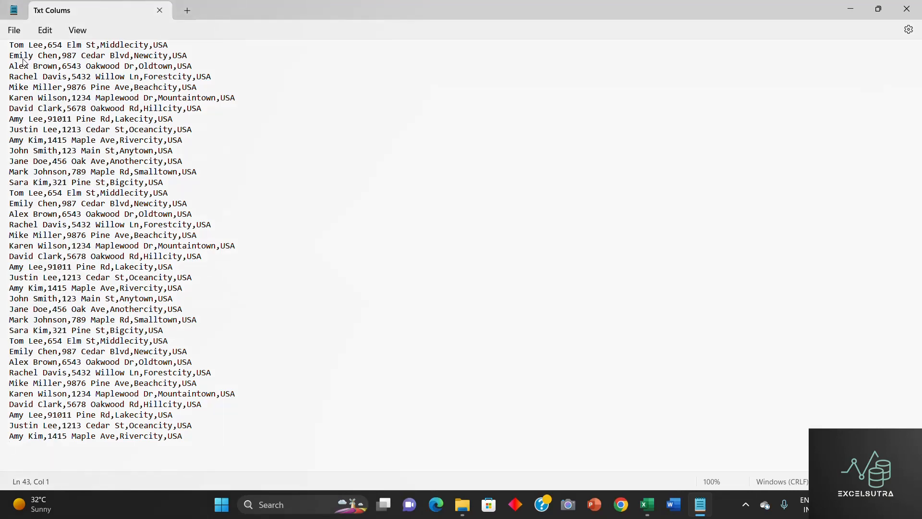
pyautogui.hotkey('ctrl', 'v')
# - Select the text file's lines from the last one up to the first and copy them
pyautogui.moveTo(190, 439); pyautogui.dragTo(67, 408)
pyautogui.hotkey('shift', 'Up')
pyautogui.hotkey('shift', 'Up')
pyautogui.hotkey('shift', 'Up')
pyautogui.hotkey('shift', 'Up')
pyautogui.hotkey('shift', 'Up')
pyautogui.hotkey('shift', 'Up')
pyautogui.hotkey('shift', 'Up')
pyautogui.hotkey('shift', 'Up')
pyautogui.hotkey('shift', 'Up')
pyautogui.hotkey('shift', 'Up')
pyautogui.hotkey('shift', 'Up')
pyautogui.hotkey('shift', 'Up')
pyautogui.hotkey('shift', 'Up')
pyautogui.hotkey('shift', 'Up')
pyautogui.hotkey('shift', 'Up')
pyautogui.hotkey('shift', 'Up')
pyautogui.hotkey('shift', 'Up')
pyautogui.hotkey('shift', 'Up')
pyautogui.hotkey('shift', 'Up')
pyautogui.hotkey('shift', 'Up')
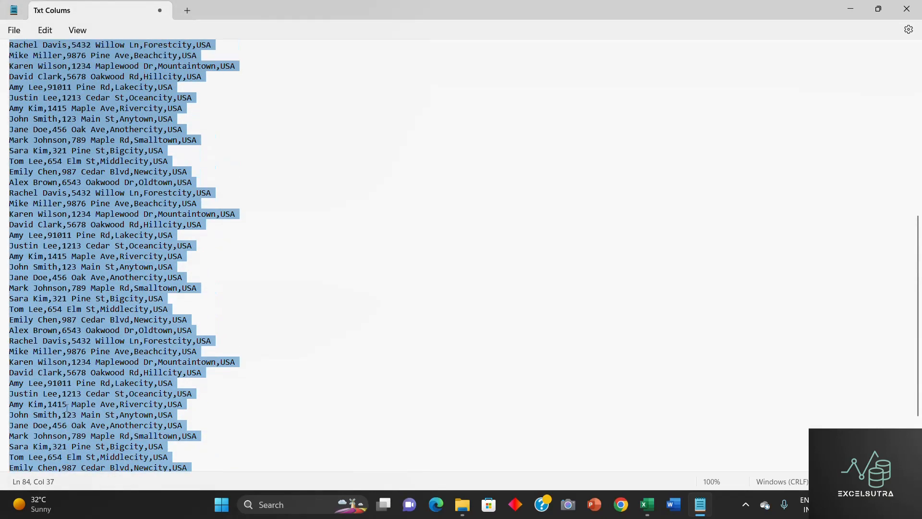
pyautogui.hotkey('shift', 'Up')
pyautogui.hotkey('shift', 'Up')
pyautogui.hotkey('shift', 'Up')
pyautogui.hotkey('shift', 'Up')
pyautogui.hotkey('shift', 'Up')
pyautogui.hotkey('shift', 'Up')
pyautogui.hotkey('ctrl', 'c')
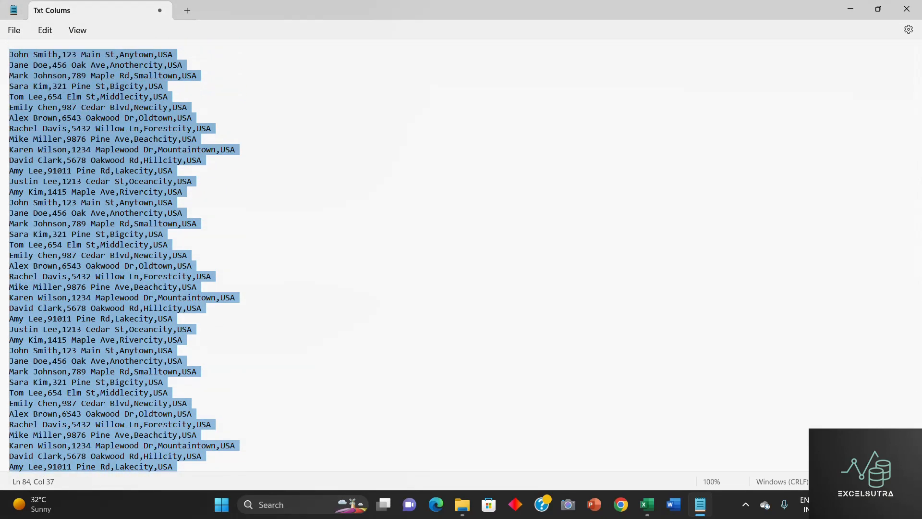
# - Paste the copied lines on a new line at the end of the text file, then close it with the changes saved
pyautogui.click(200, 453)
pyautogui.press('Down')
pyautogui.press('Down')
pyautogui.press('Down')
pyautogui.press('Down')
pyautogui.press('Down')
pyautogui.press('Down')
pyautogui.press('Down')
pyautogui.press('Down')
pyautogui.press('Down')
pyautogui.press('Down')
pyautogui.press('Down')
pyautogui.press('Down')
pyautogui.press('Down')
pyautogui.press('Down')
pyautogui.press('Down')
pyautogui.press('Down')
pyautogui.press('Down')
pyautogui.press('Down')
pyautogui.press('Down')
pyautogui.press('Down')
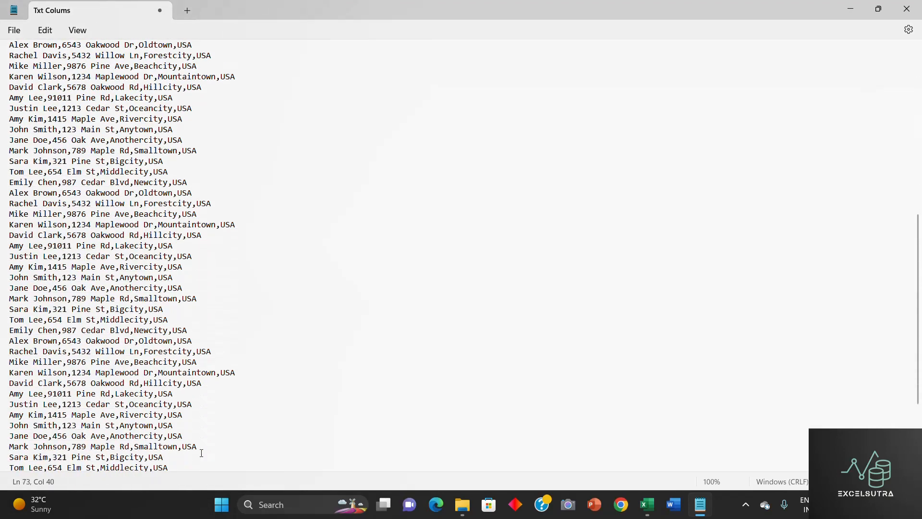
pyautogui.press('Down')
pyautogui.press('Down')
pyautogui.press('Down')
pyautogui.press('Down')
pyautogui.press('Down')
pyautogui.press('Down')
pyautogui.press('Down')
pyautogui.press('Down')
pyautogui.press('Down')
pyautogui.press('Down')
pyautogui.press('Down')
pyautogui.press('Down')
pyautogui.press('Down')
pyautogui.press('Down')
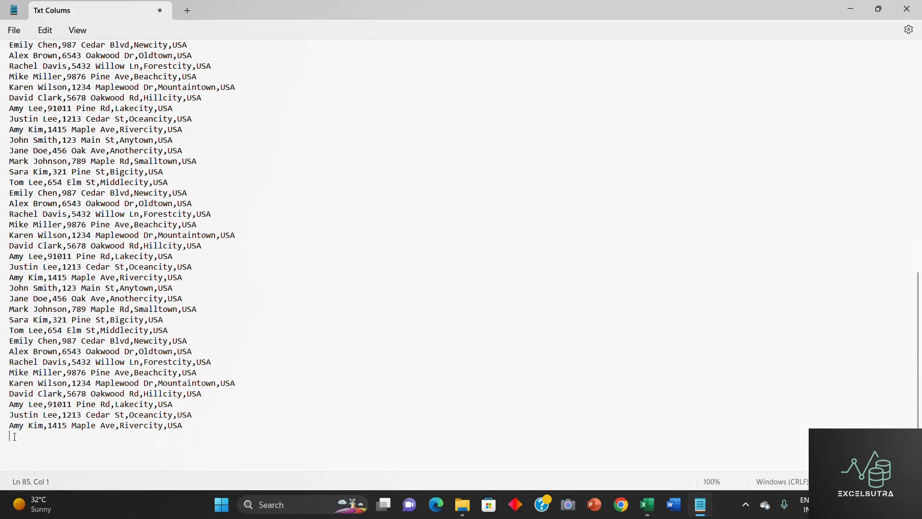
pyautogui.hotkey('ctrl', 'v')
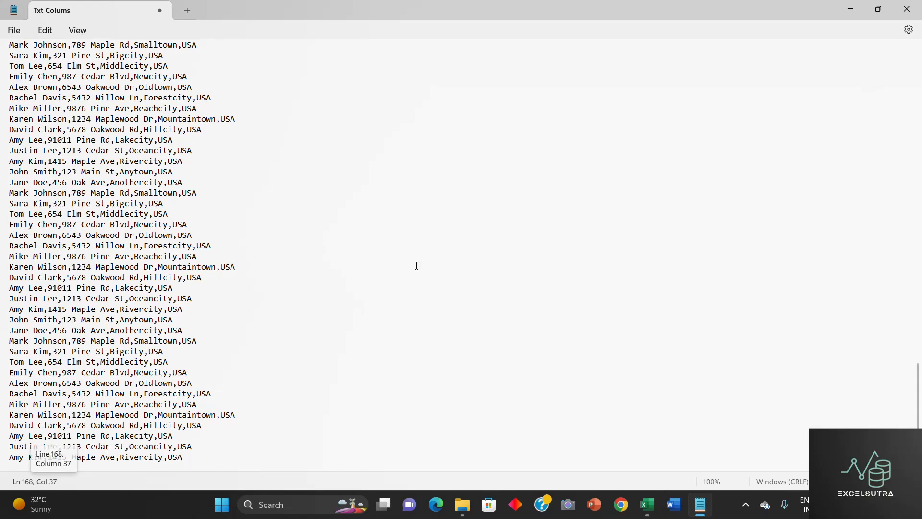
pyautogui.click(908, 9)
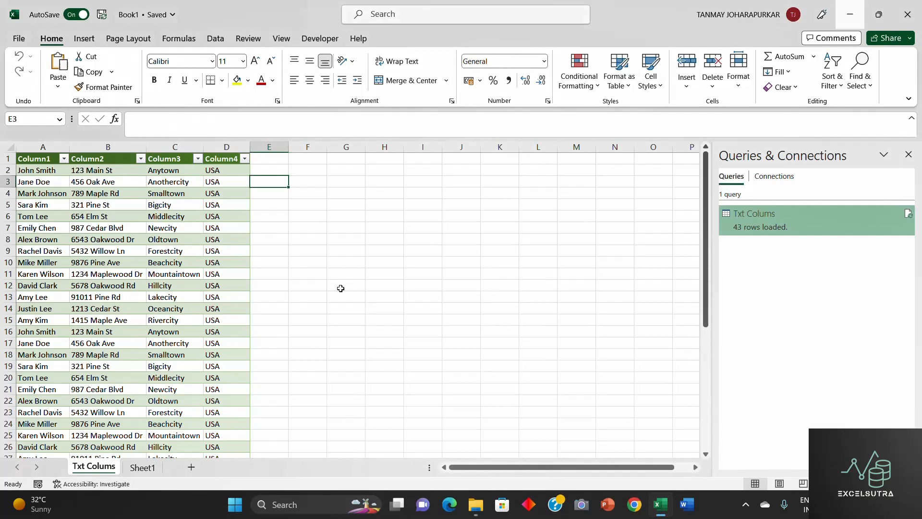
# - Check the last row of the imported table in Excel, then refresh all data connections to reload the updated text file
pyautogui.click(44, 339)
pyautogui.hotkey('ctrl', 'Down')
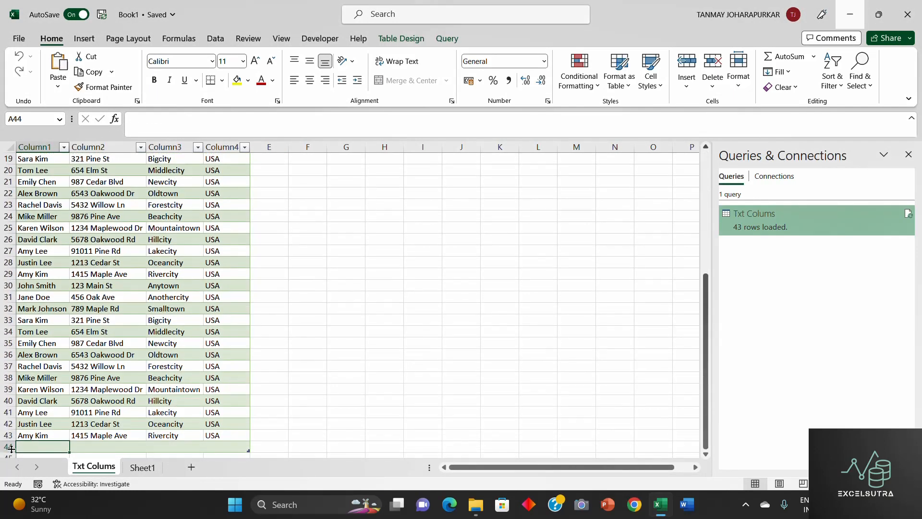
pyautogui.press('Up')
pyautogui.hotkey('shift', 'space')
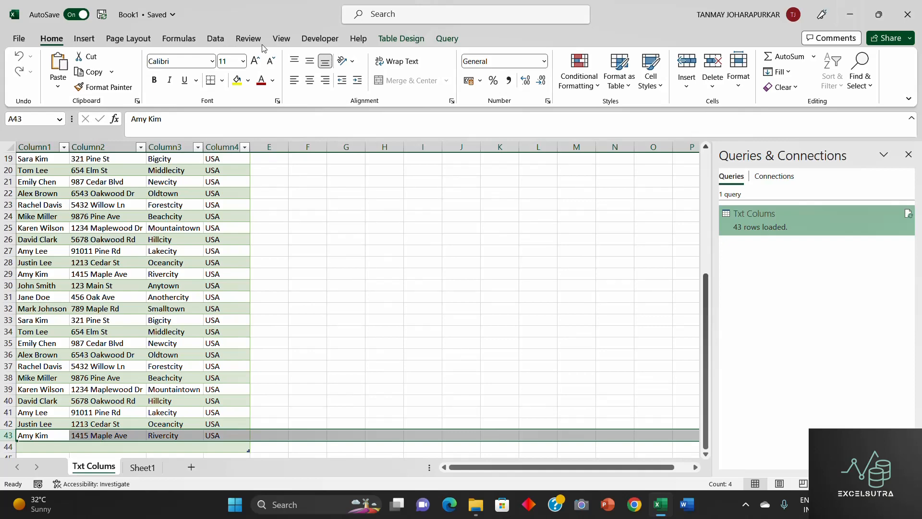
pyautogui.click(329, 191)
pyautogui.click(215, 38)
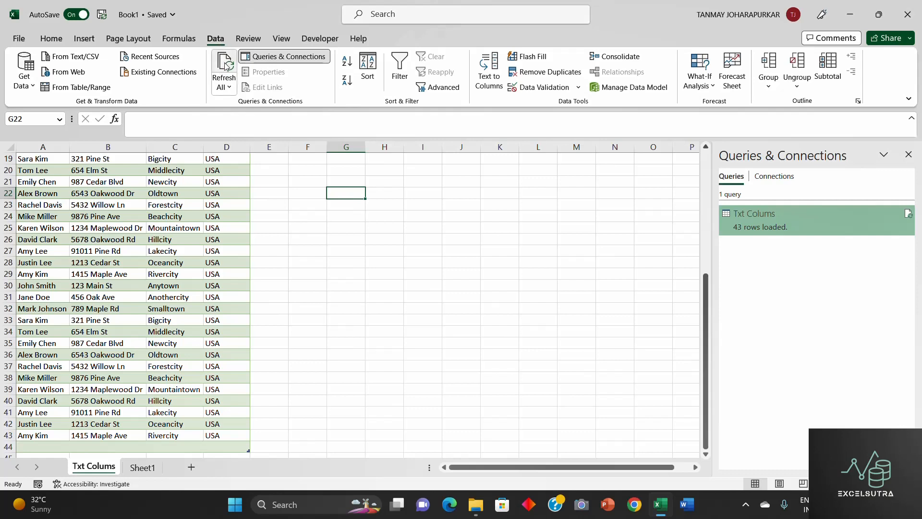
pyautogui.click(226, 65)
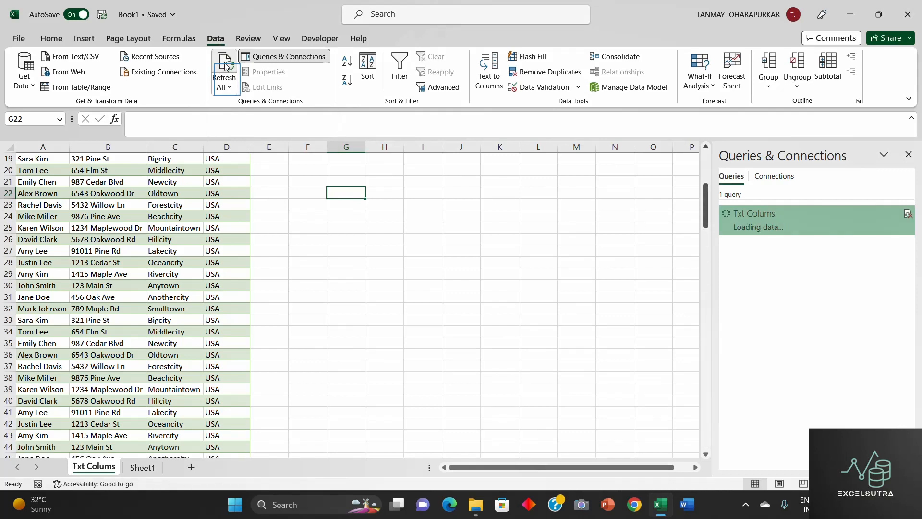
# - Examine the refreshed Txt Colums table down to its last row and back up to the header row
pyautogui.click(51, 285)
pyautogui.hotkey('ctrl', 'Down')
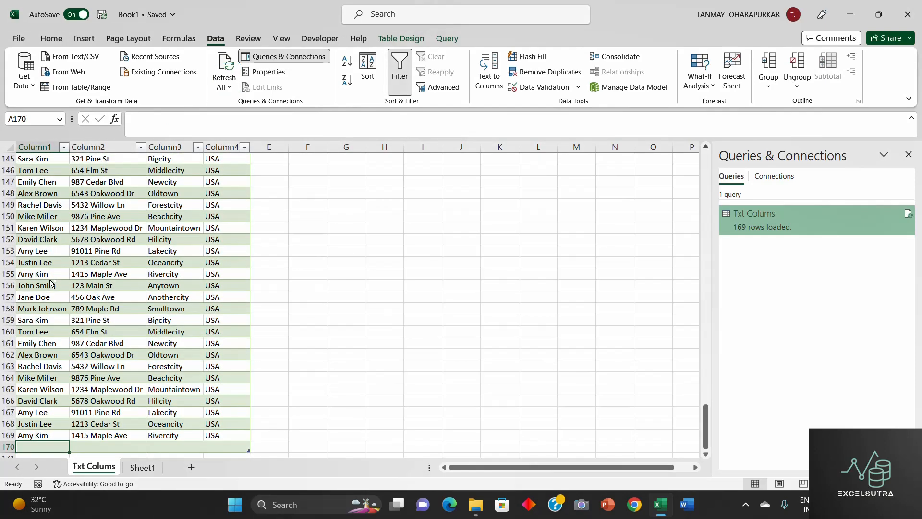
pyautogui.press('Up')
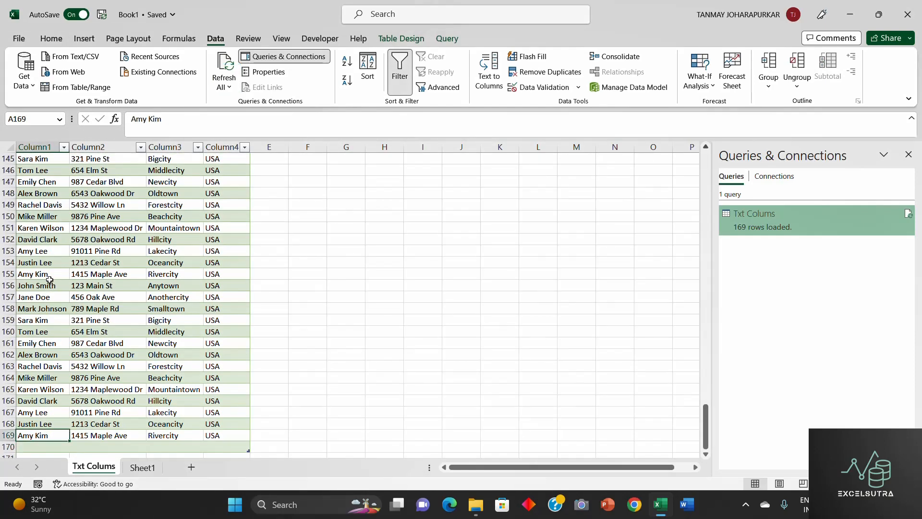
pyautogui.hotkey('ctrl', 'Up')
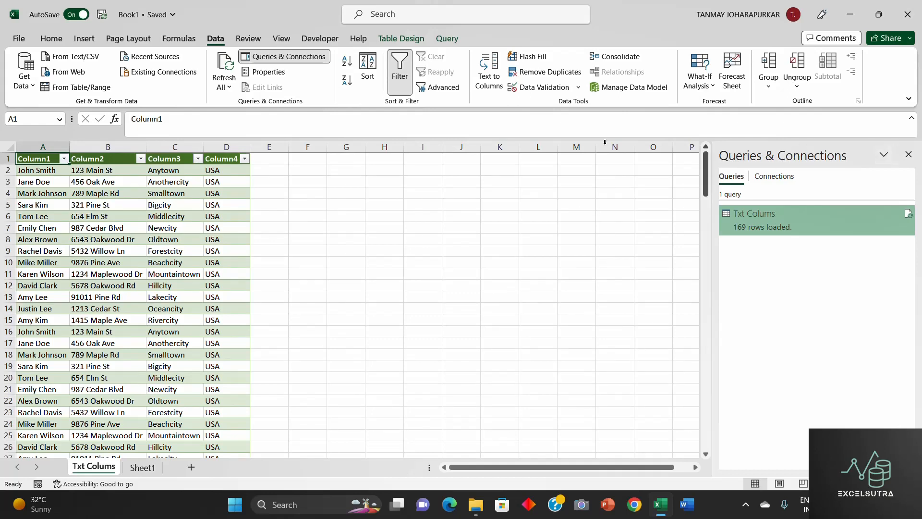
pyautogui.click(244, 286)
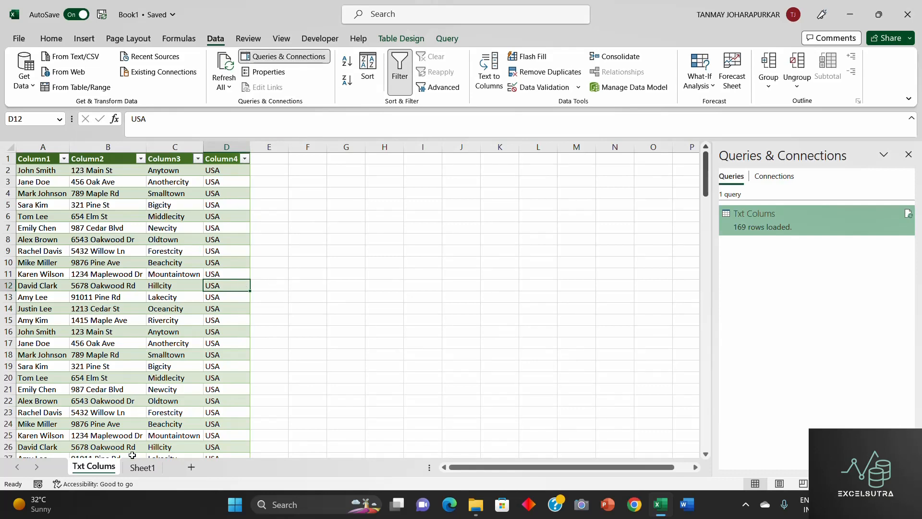
pyautogui.click(35, 169)
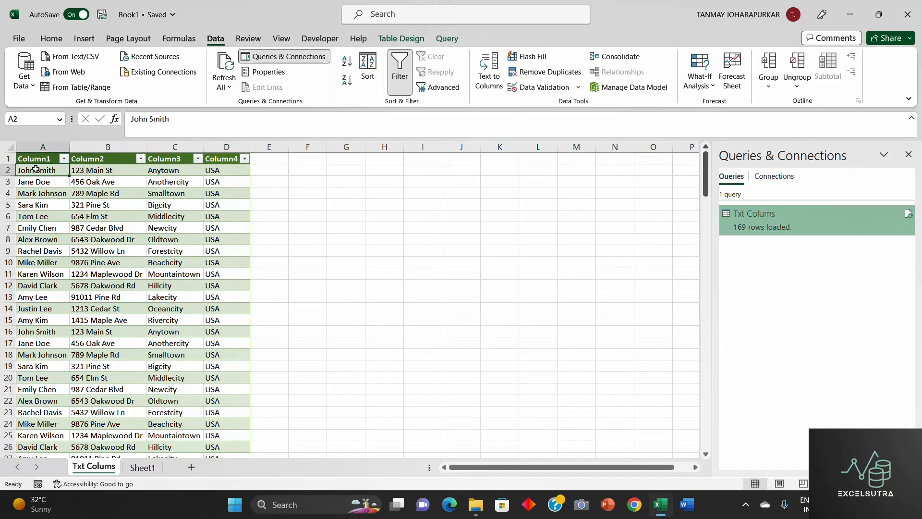
pyautogui.hotkey('ctrl', 'Right')
pyautogui.hotkey('ctrl', 'Left')
pyautogui.hotkey('ctrl', 'Down')
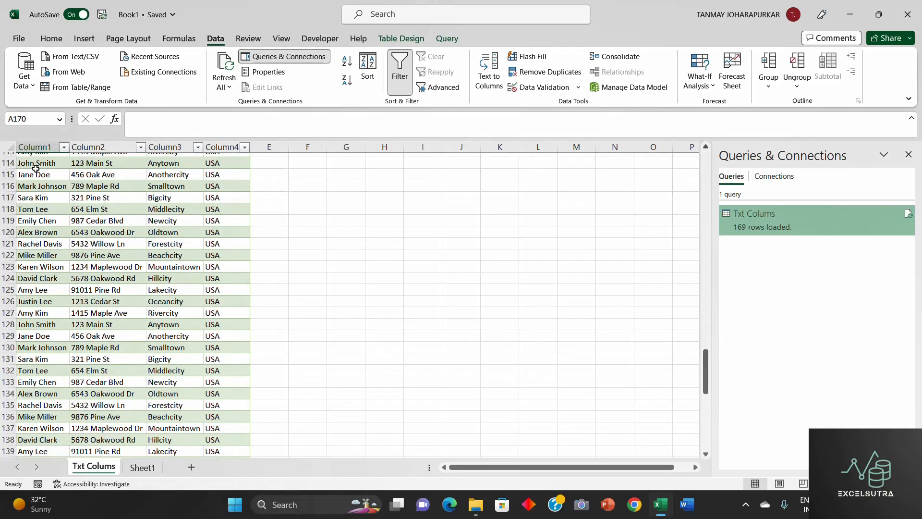
pyautogui.hotkey('ctrl', 'Up')
pyautogui.hotkey('ctrl', 'Up')
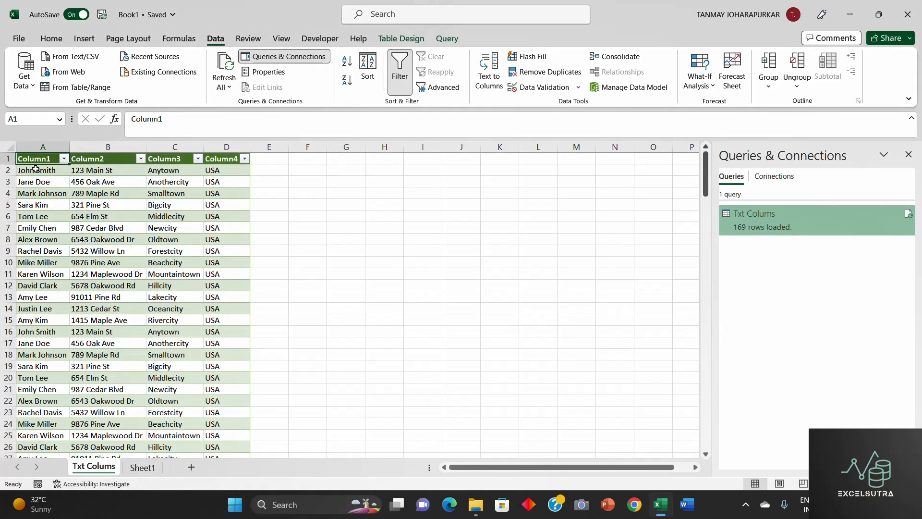
pyautogui.click(42, 200)
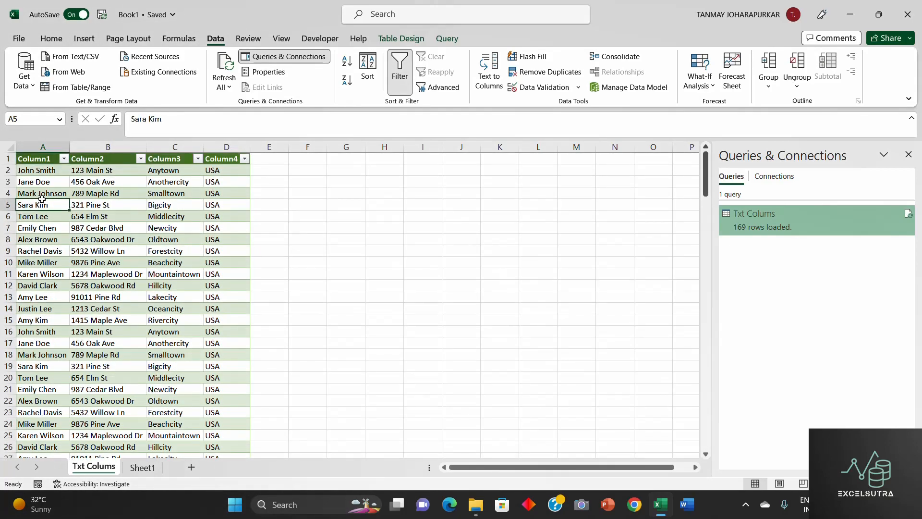
pyautogui.scroll(-6, 42, 199)
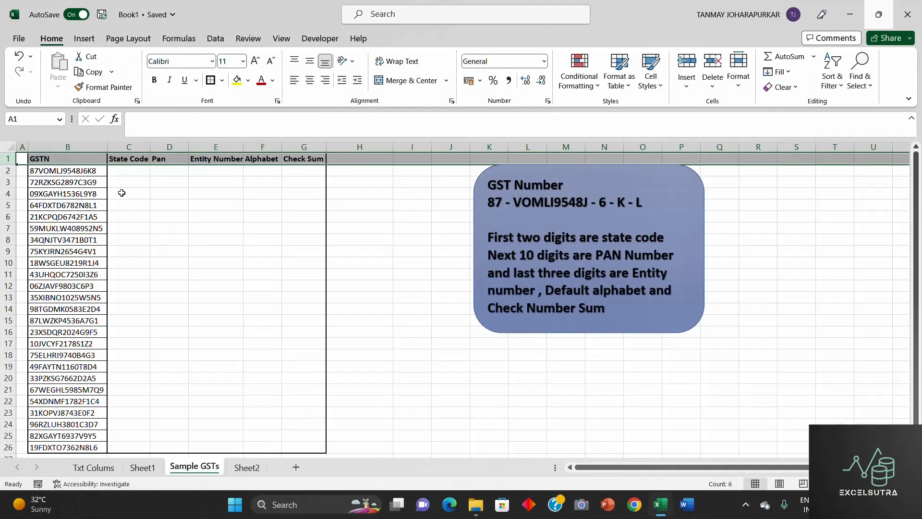
# - Examine the State Code, Pan, Entity Number, Alphabet and Check Sum columns beside the GSTN values on the Sample GSTs sheet
pyautogui.click(123, 175)
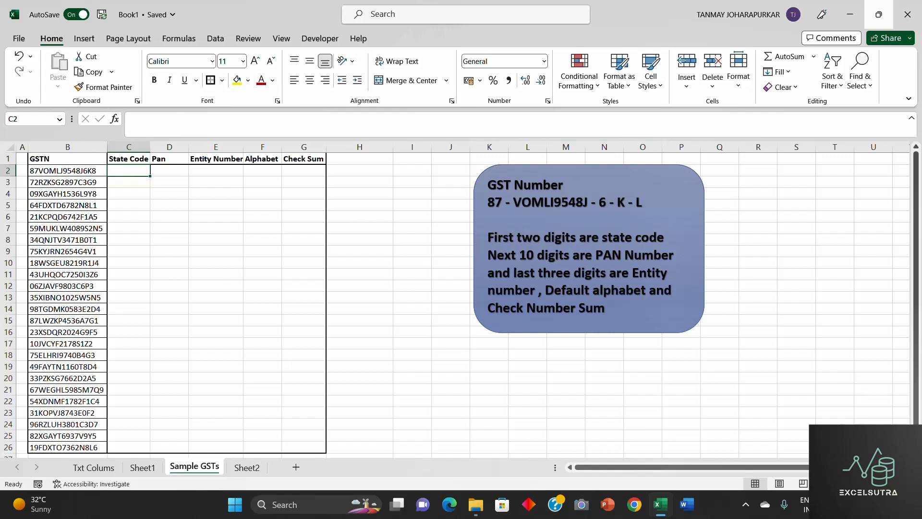
pyautogui.click(146, 232)
pyautogui.click(139, 175)
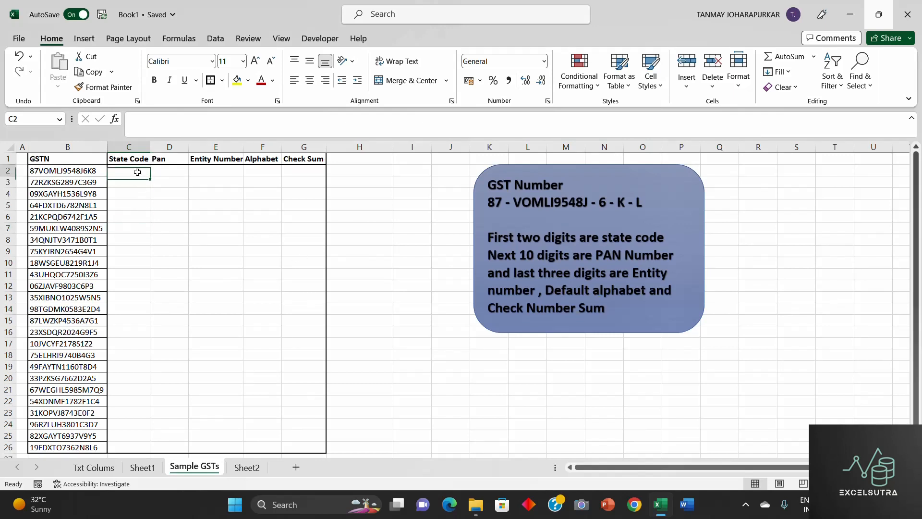
pyautogui.click(75, 174)
pyautogui.click(134, 156)
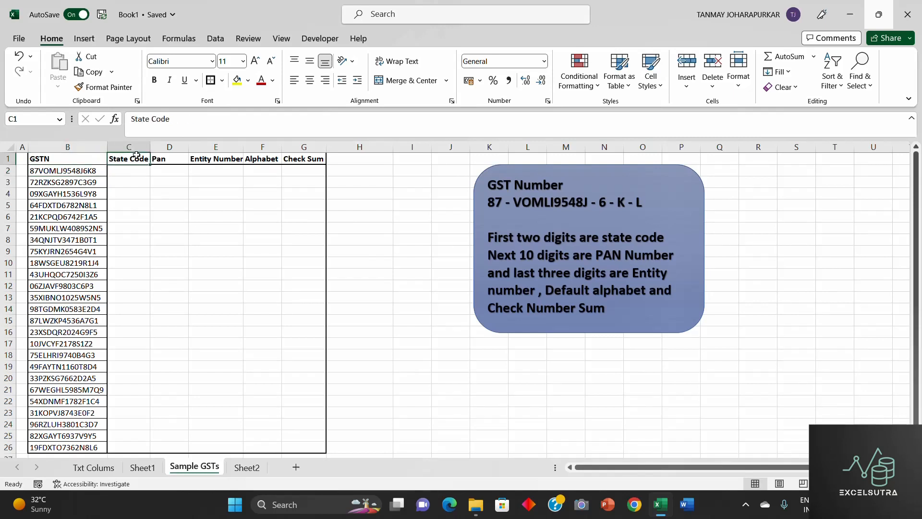
pyautogui.click(178, 155)
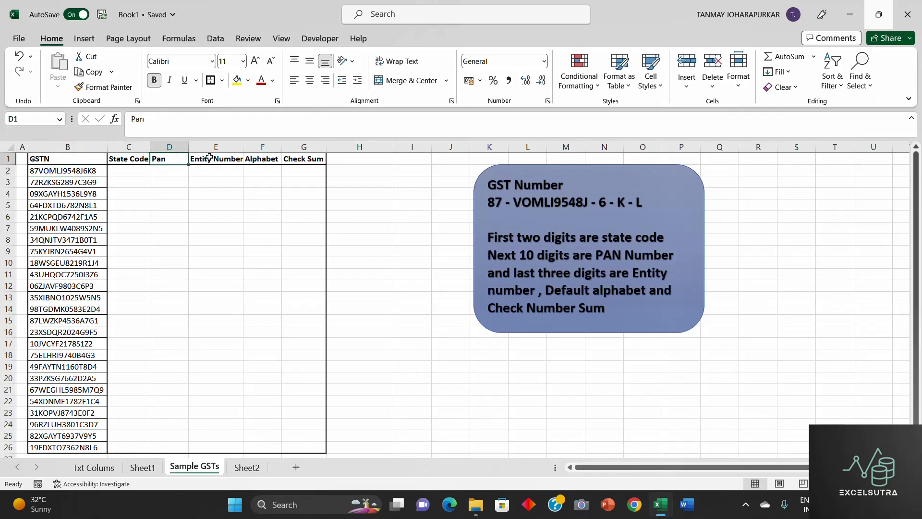
pyautogui.click(209, 157)
pyautogui.click(260, 160)
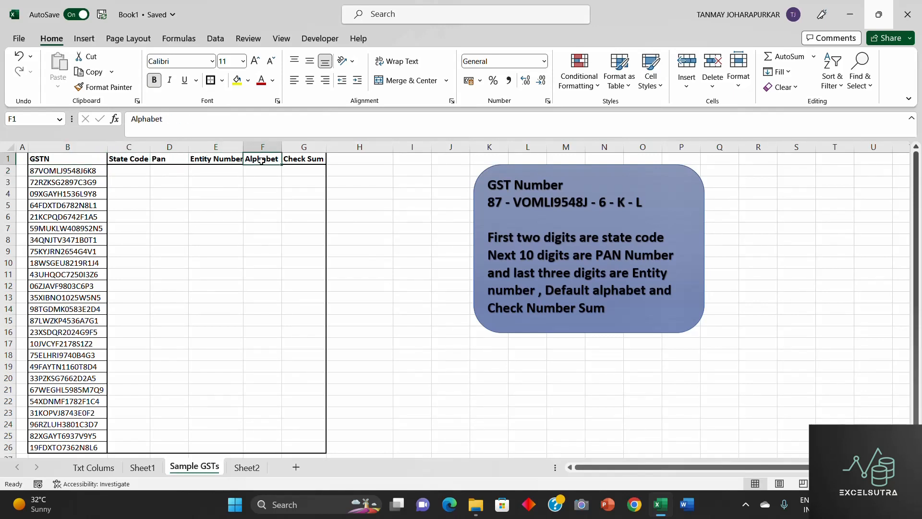
pyautogui.click(322, 158)
pyautogui.click(293, 214)
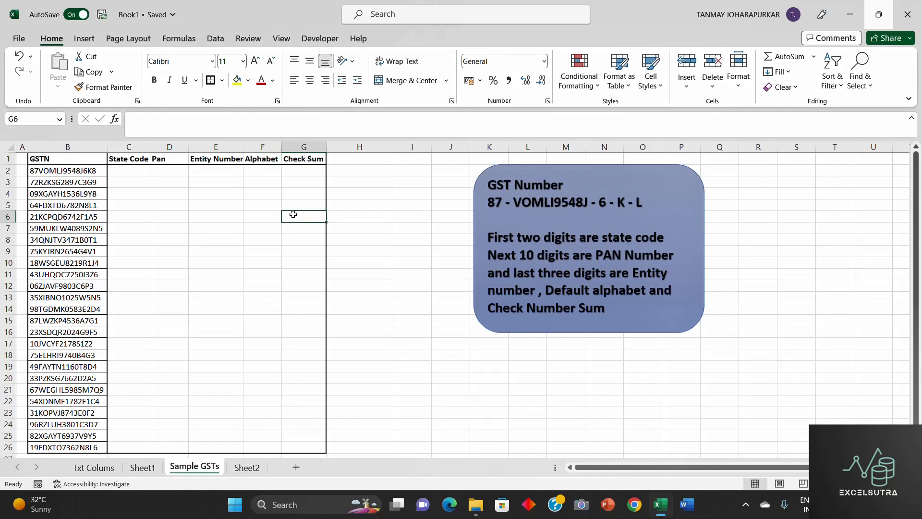
# - Select the GSTN values in cells B2:B26 on the Sample GSTs sheet
pyautogui.moveTo(61, 170); pyautogui.dragTo(64, 447)
pyautogui.moveTo(65, 447); pyautogui.dragTo(65, 435)
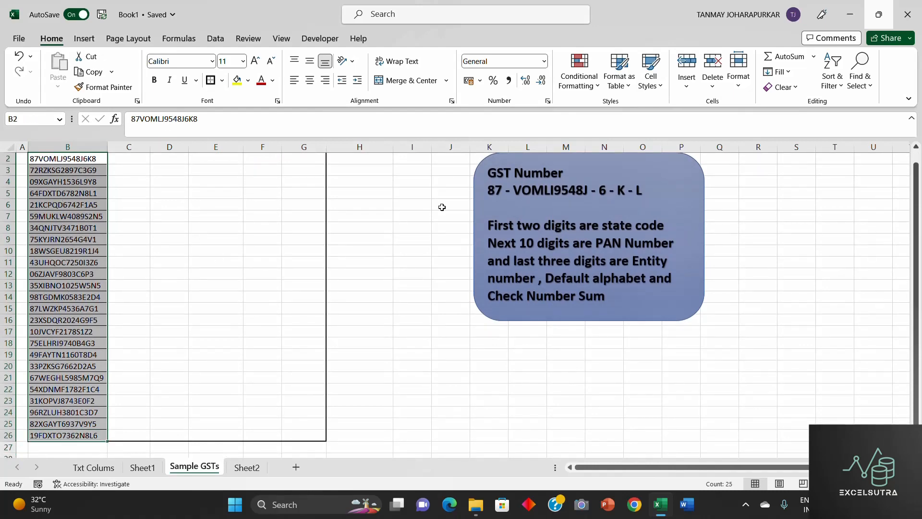
pyautogui.moveTo(917, 215); pyautogui.dragTo(917, 224)
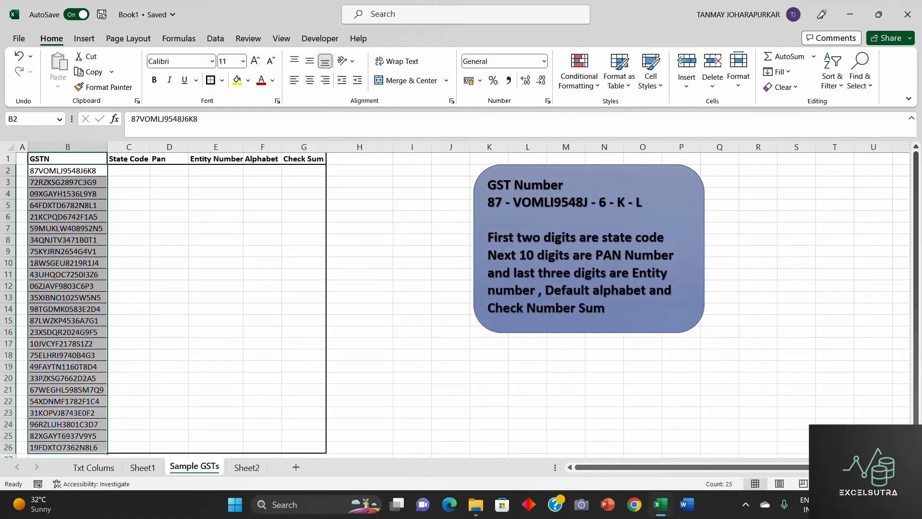
pyautogui.click(69, 170)
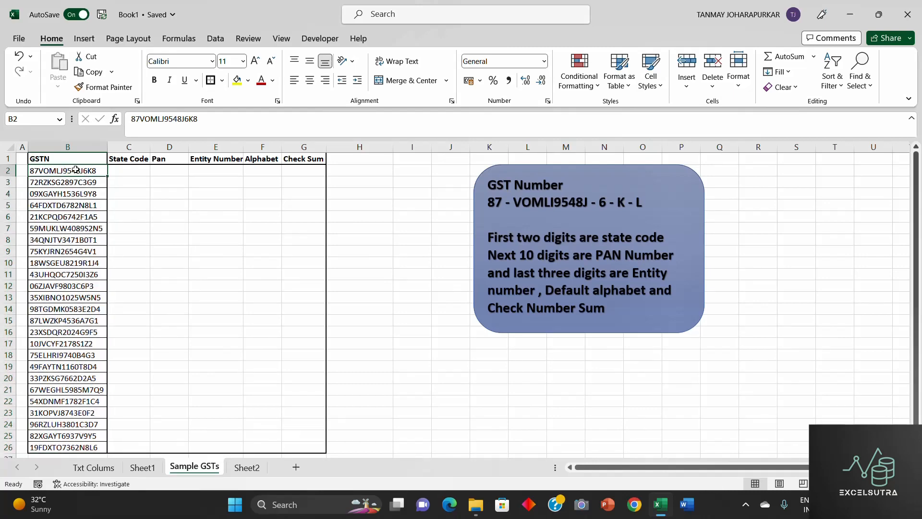
pyautogui.moveTo(76, 169); pyautogui.dragTo(67, 422)
pyautogui.moveTo(916, 262); pyautogui.dragTo(916, 252)
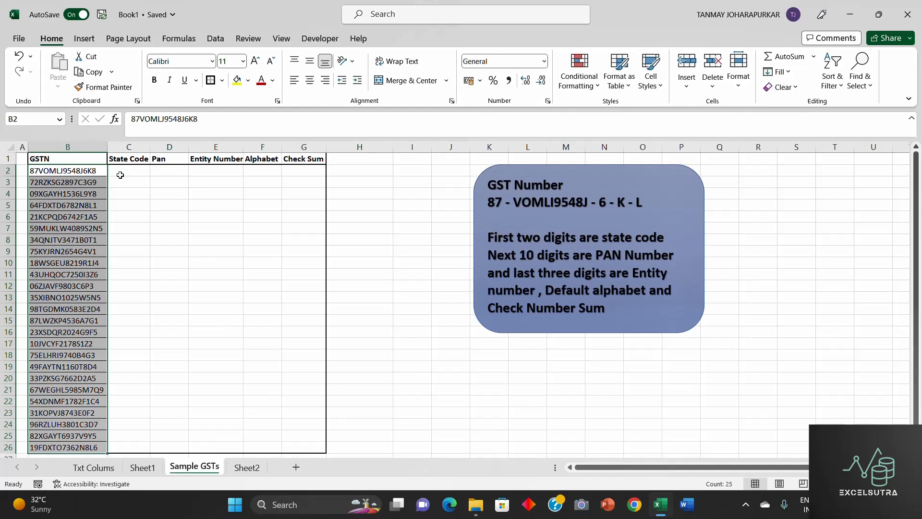
pyautogui.click(80, 171)
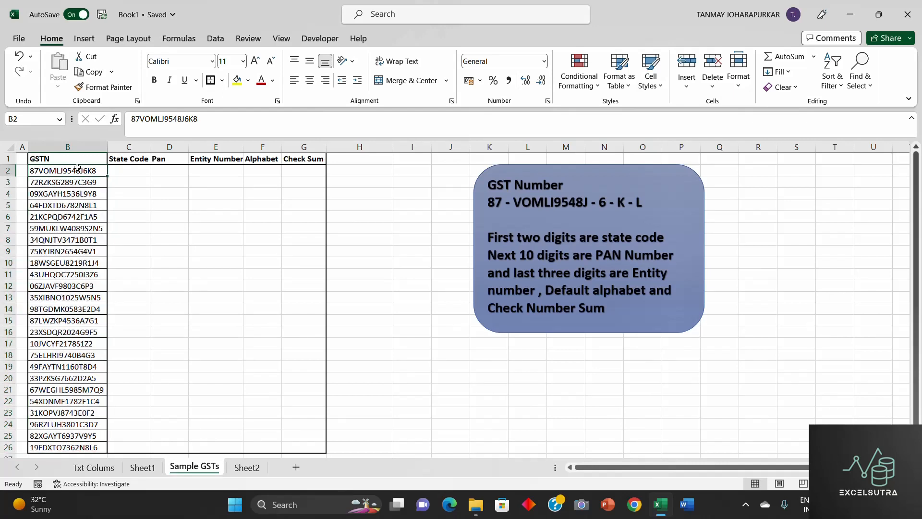
pyautogui.moveTo(80, 172); pyautogui.dragTo(72, 437)
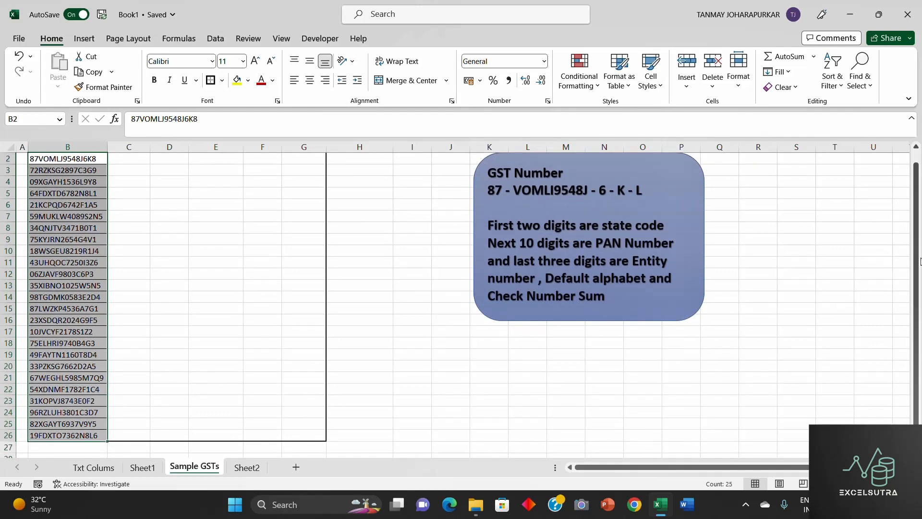
pyautogui.moveTo(916, 261); pyautogui.dragTo(917, 250)
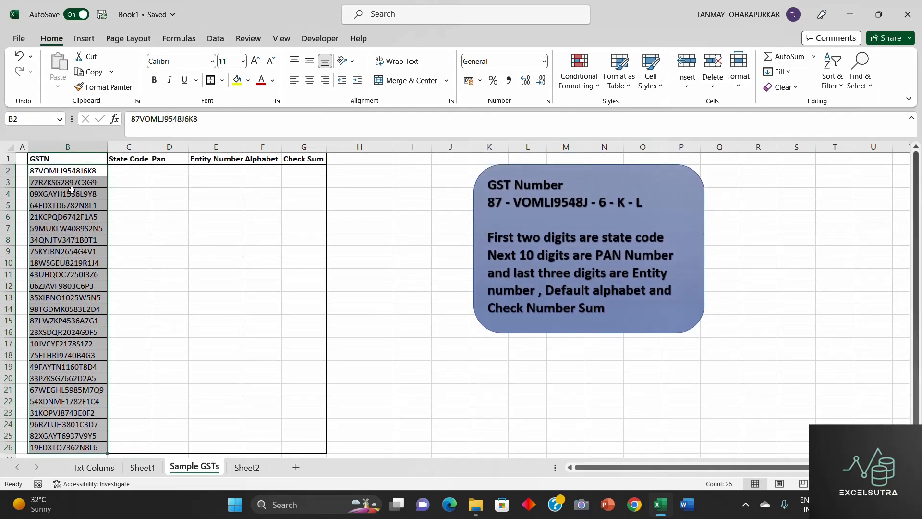
# - Start Text to Columns on the GSTN values in B2:B26 with Fixed width as the original data type
pyautogui.click(57, 174)
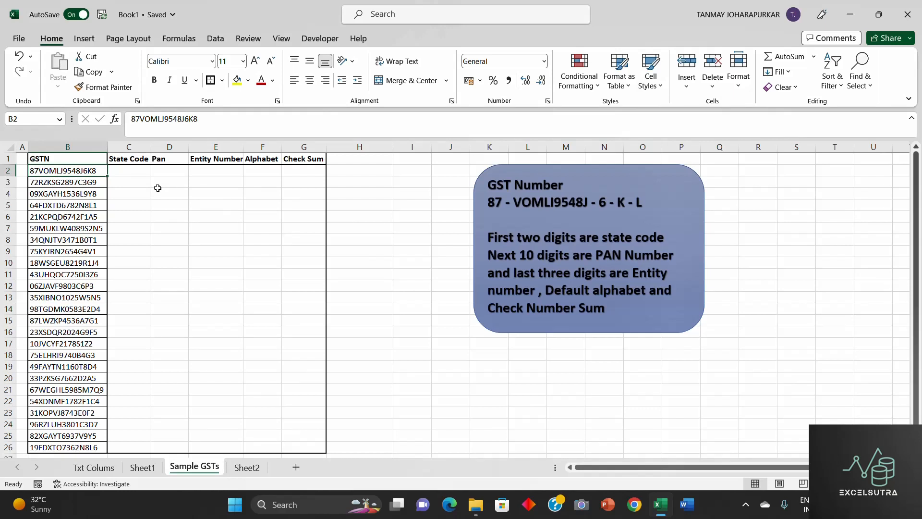
pyautogui.click(122, 175)
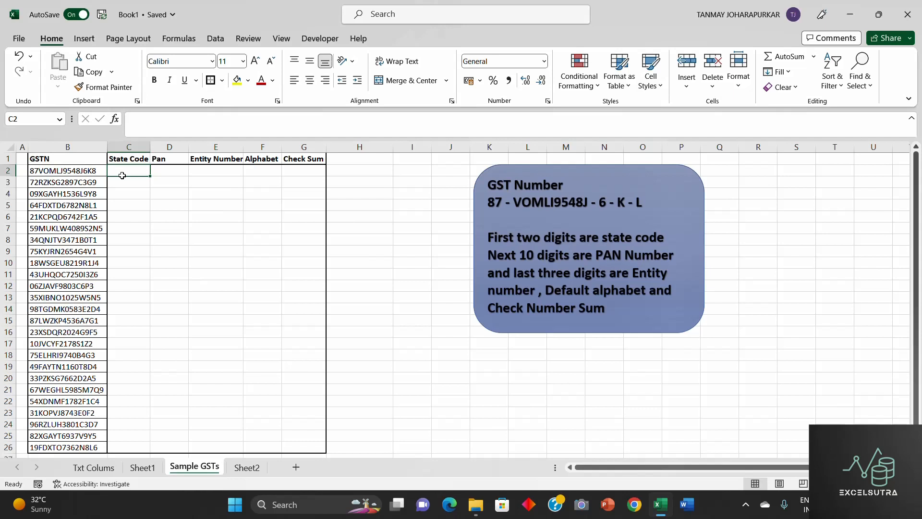
pyautogui.click(56, 170)
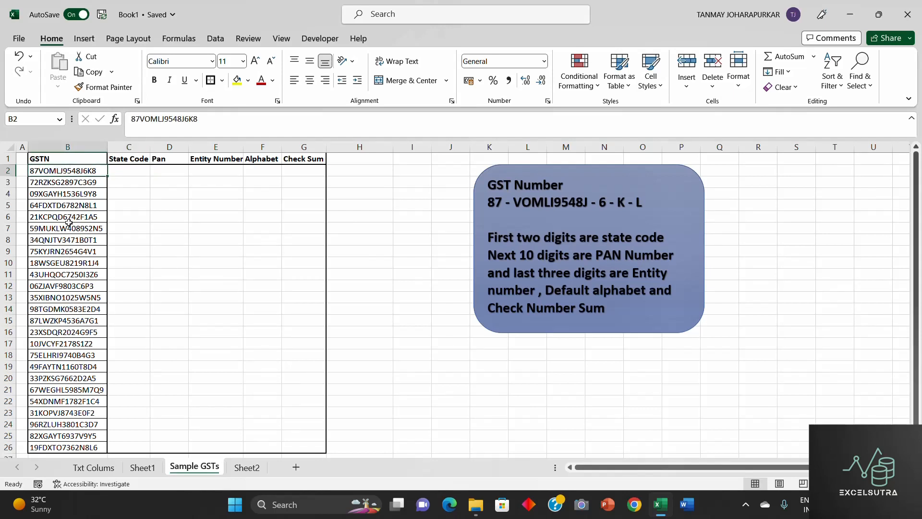
pyautogui.moveTo(74, 171); pyautogui.dragTo(75, 447)
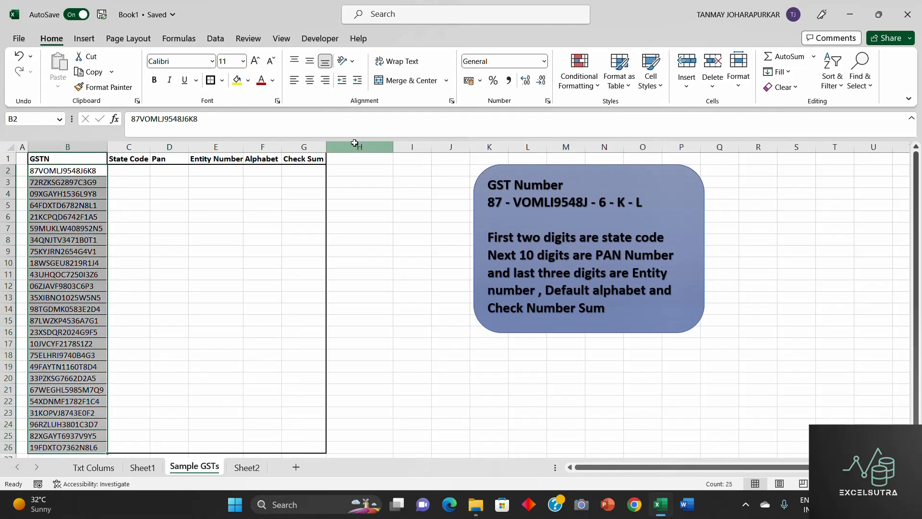
pyautogui.click(215, 38)
pyautogui.click(483, 69)
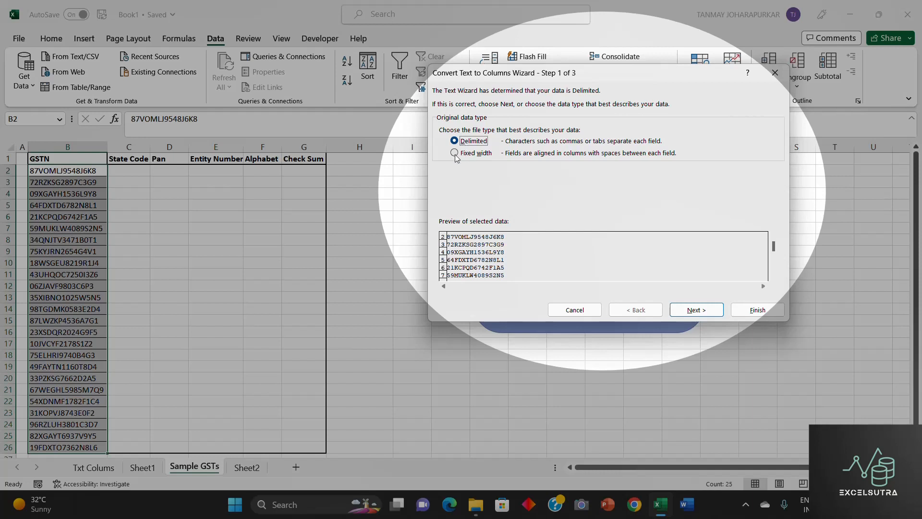
pyautogui.click(455, 153)
pyautogui.click(690, 311)
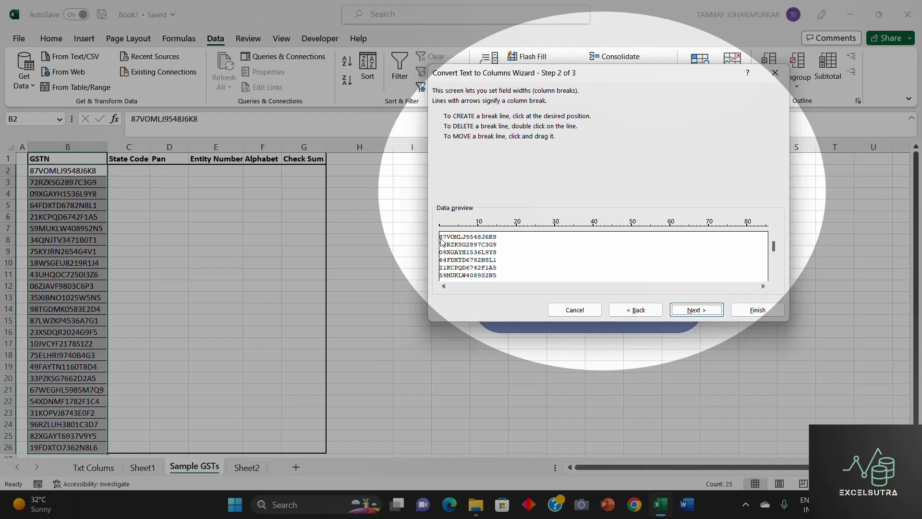
# - Add column breaks after characters 2, 12, 13 and 14 of the GST numbers and proceed to the column data formats
pyautogui.click(448, 228)
pyautogui.click(486, 227)
pyautogui.click(489, 230)
pyautogui.click(493, 229)
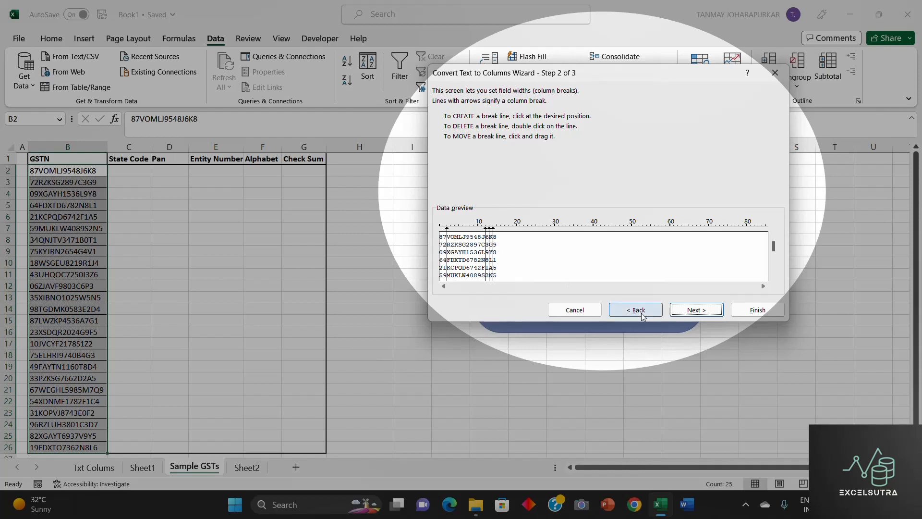
pyautogui.click(697, 310)
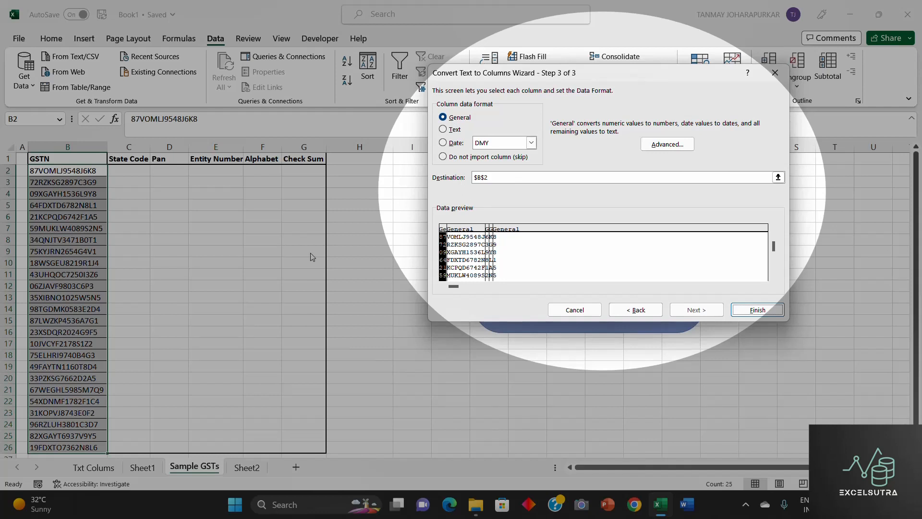
# - Set the data format of the two-digit state code and ten-character PAN columns to Text
pyautogui.click(463, 249)
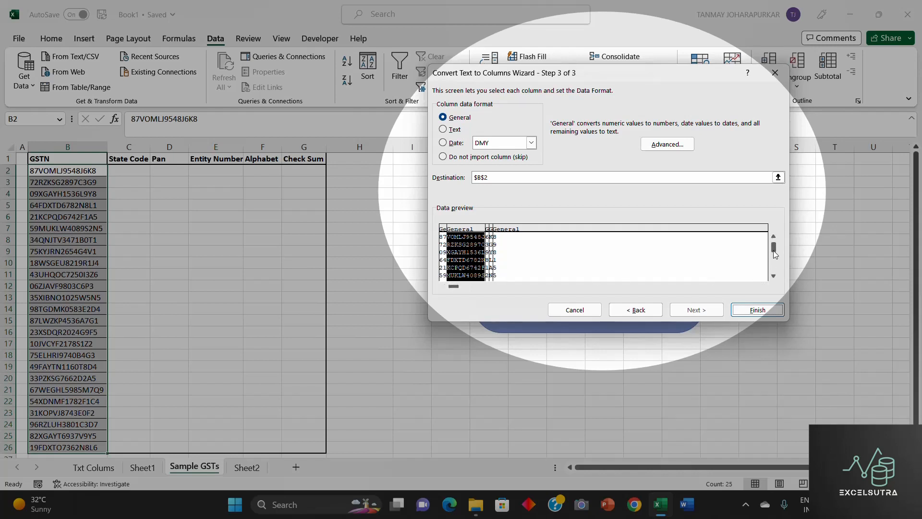
pyautogui.moveTo(775, 254); pyautogui.dragTo(775, 256)
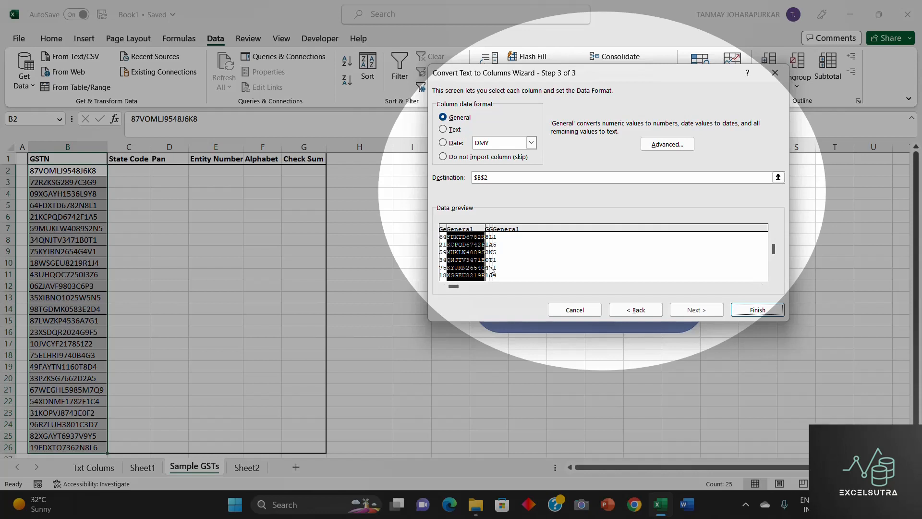
pyautogui.click(488, 264)
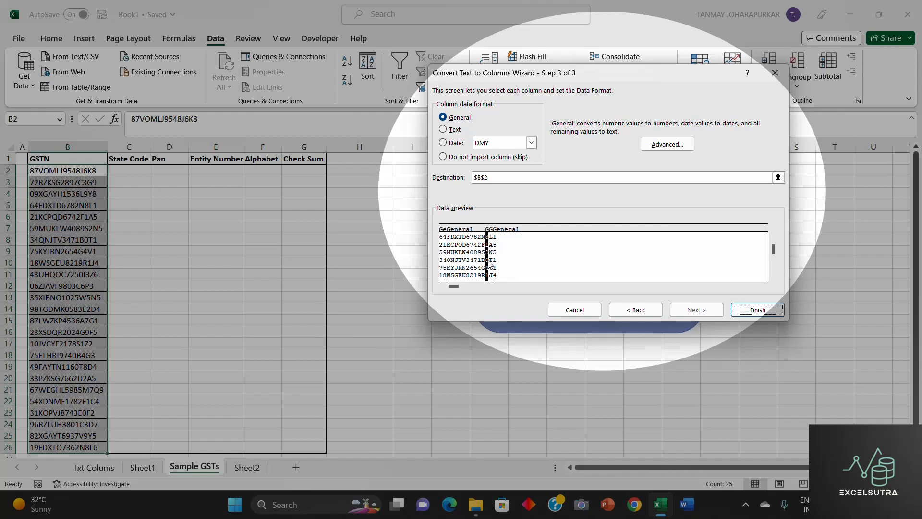
pyautogui.click(474, 263)
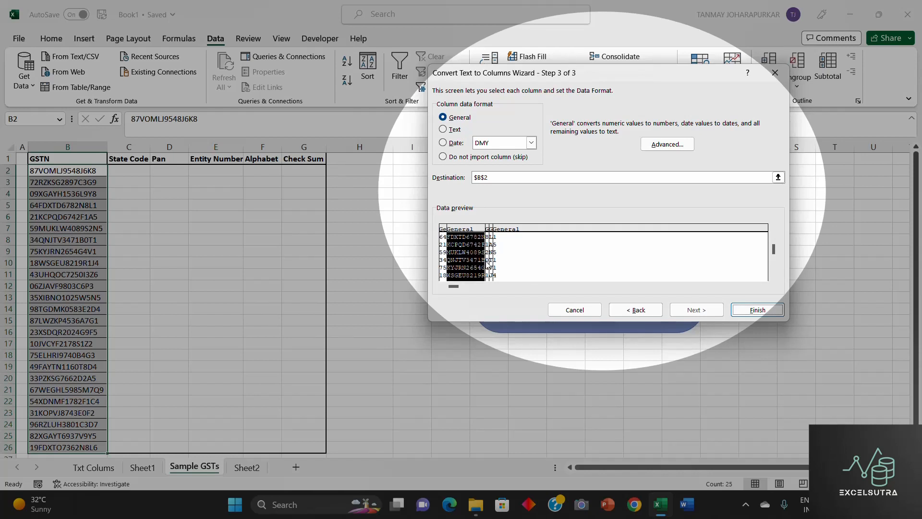
pyautogui.click(442, 231)
pyautogui.click(444, 129)
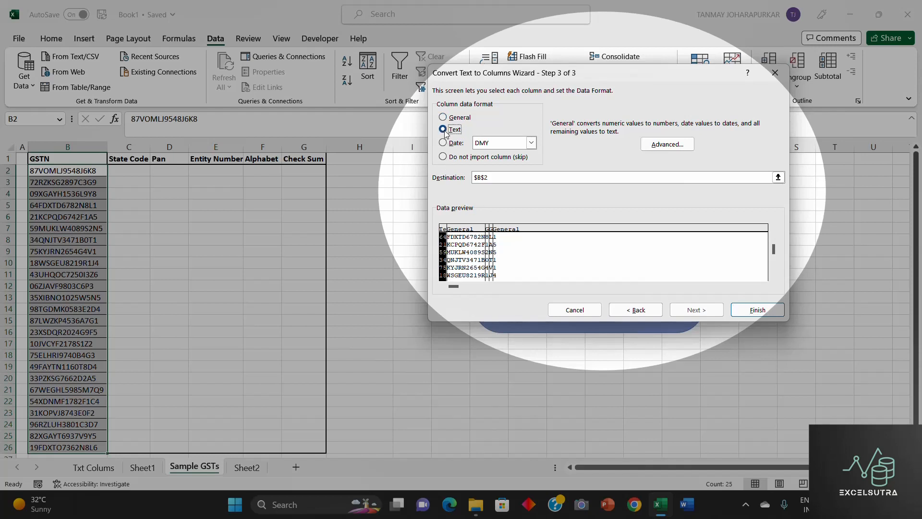
pyautogui.click(459, 231)
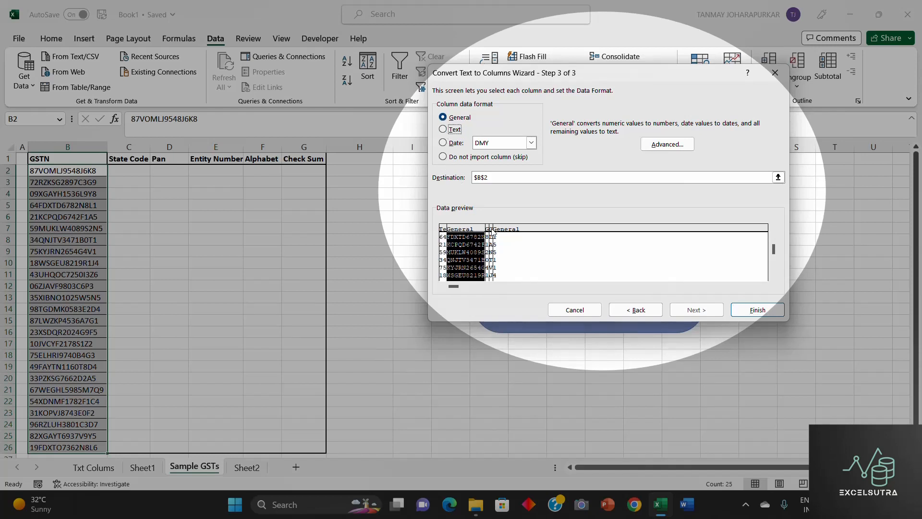
pyautogui.click(443, 129)
# - Set the data format of the last three columns, entity number, alphabet and check sum, to Text
pyautogui.click(489, 231)
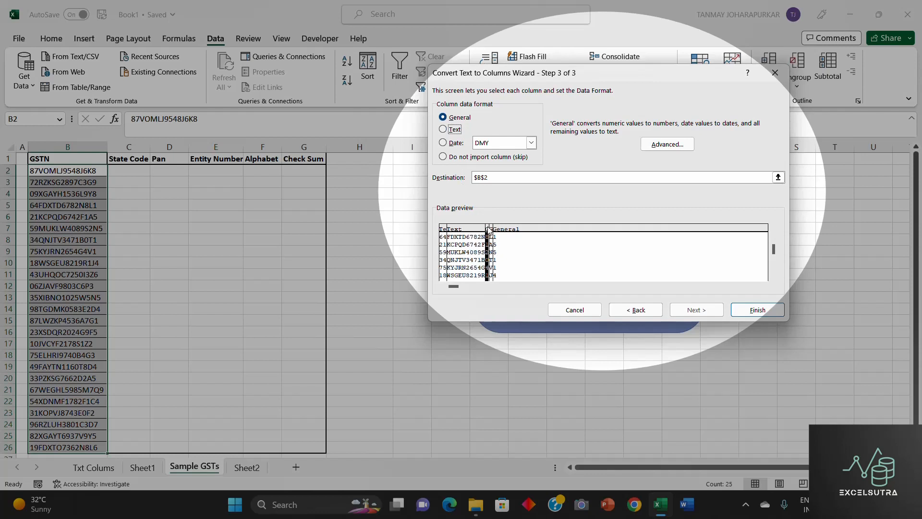
pyautogui.click(443, 129)
pyautogui.click(491, 230)
pyautogui.click(442, 128)
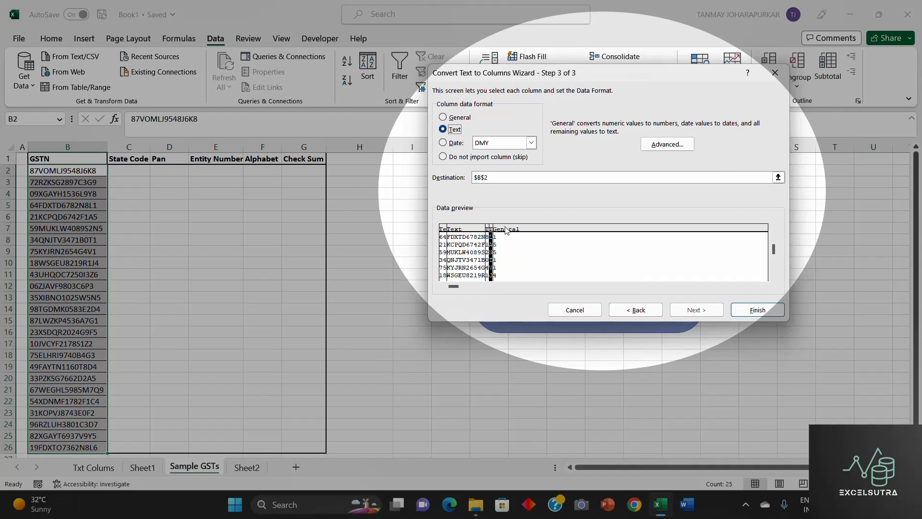
pyautogui.click(504, 230)
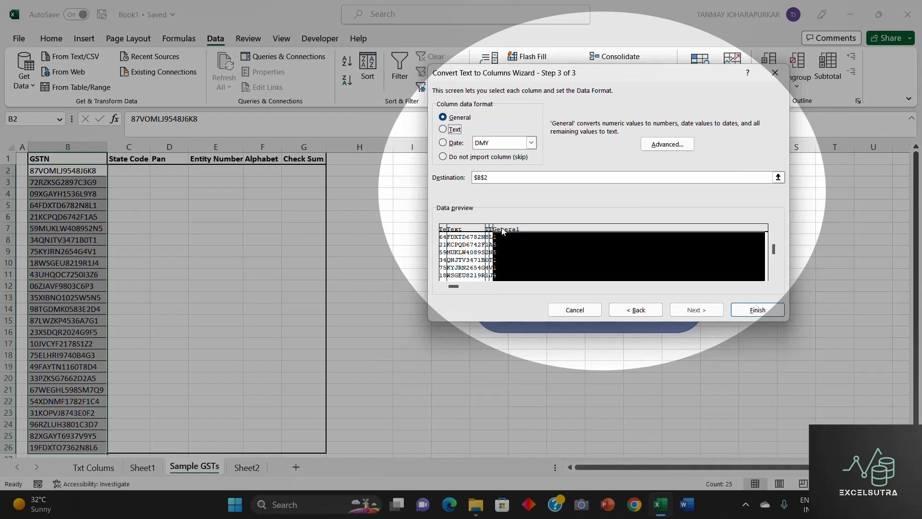
pyautogui.click(443, 129)
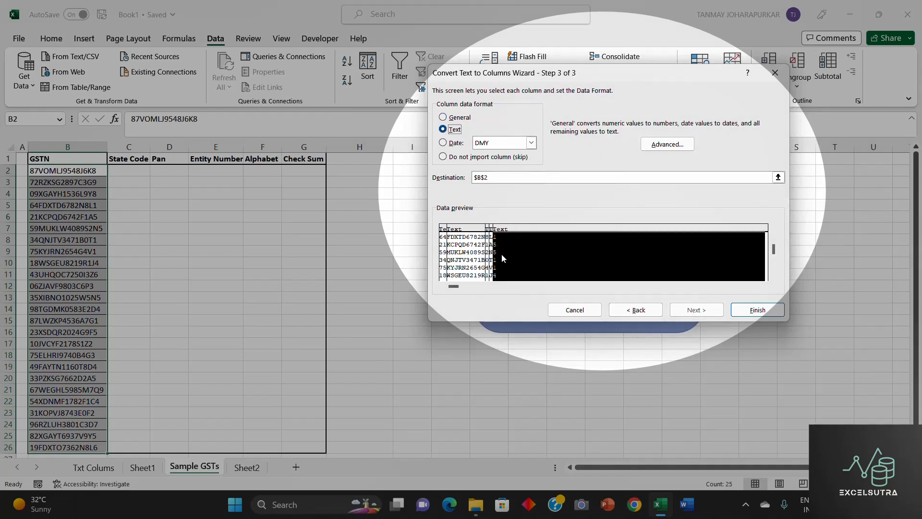
pyautogui.click(465, 247)
pyautogui.click(502, 227)
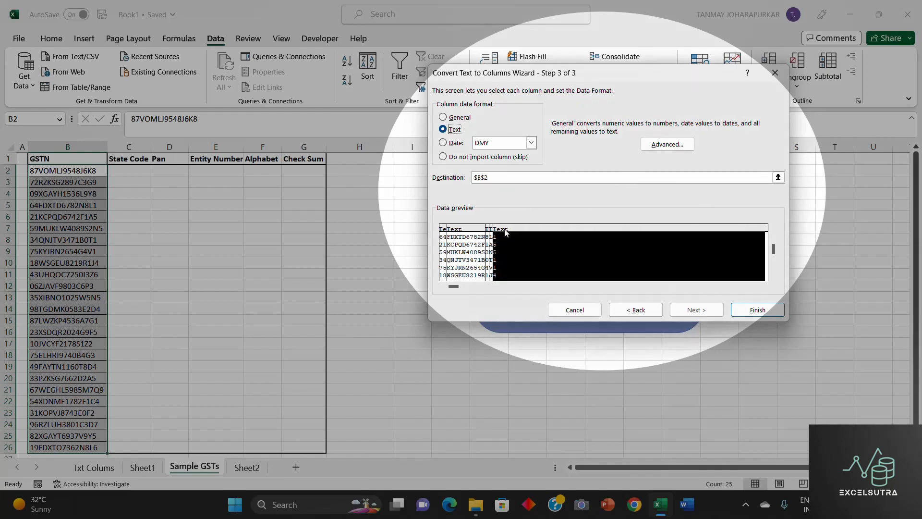
pyautogui.click(442, 231)
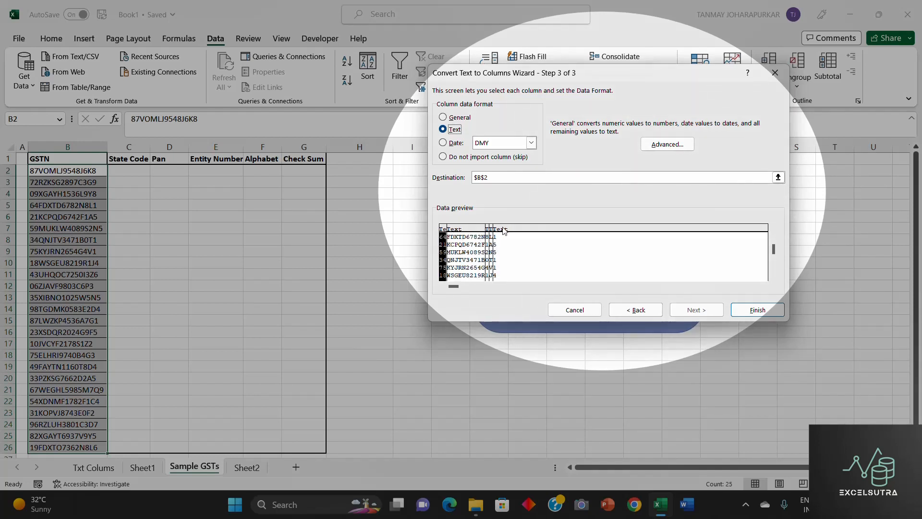
# - Set the destination to cell C2 and finish the conversion, agreeing to replace the existing data
pyautogui.click(489, 178)
pyautogui.click(134, 172)
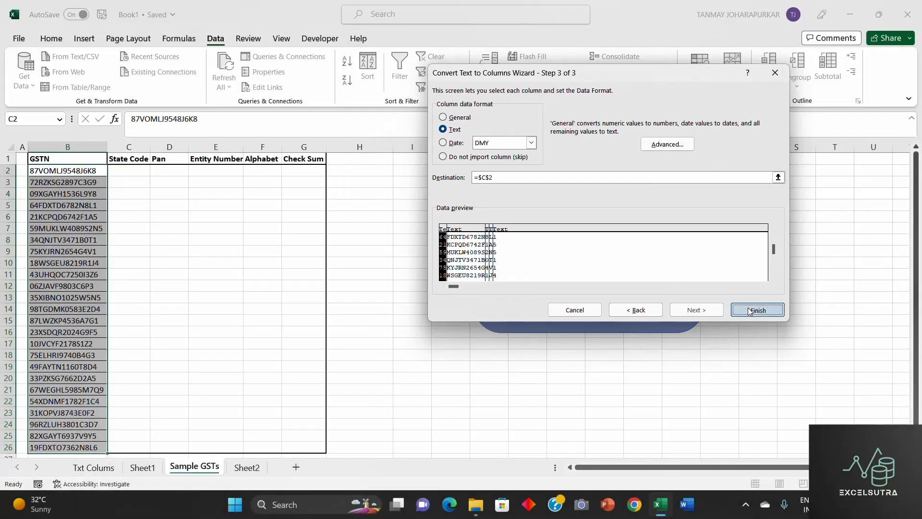
pyautogui.click(750, 311)
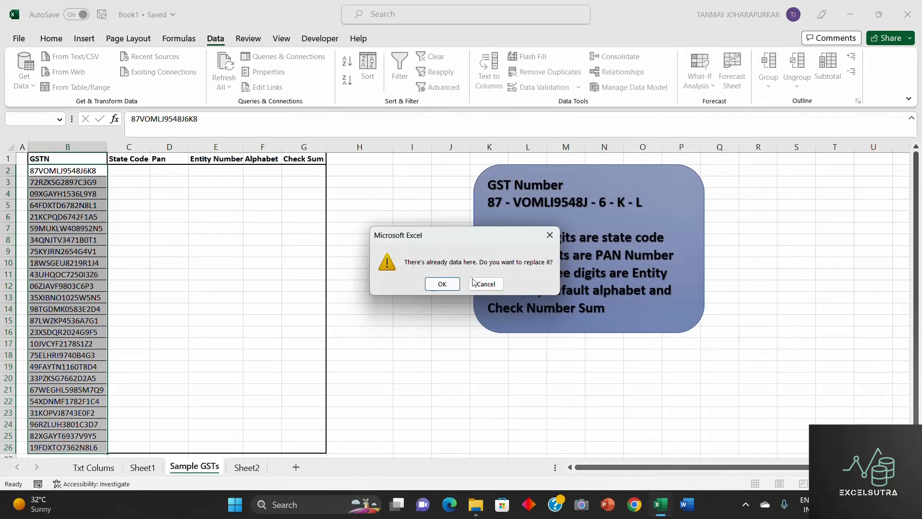
pyautogui.click(441, 284)
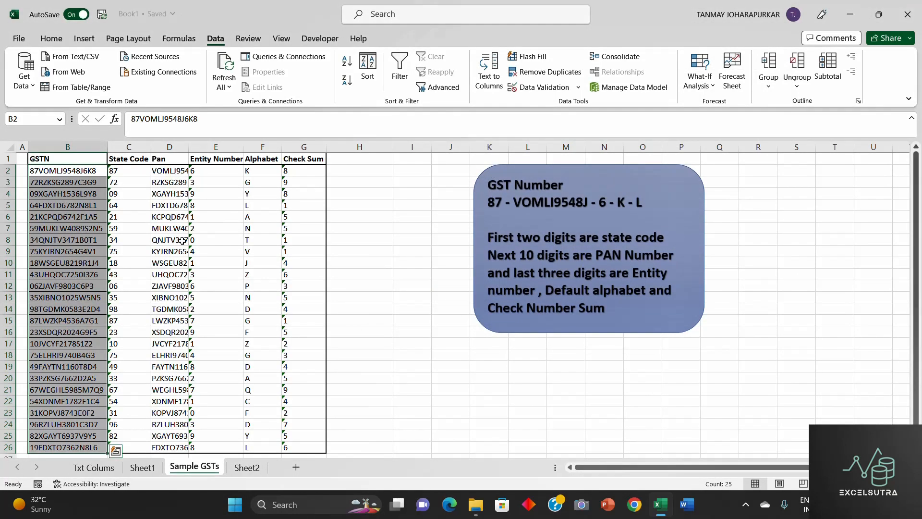
# - Widen column D so the full Pan values fit
pyautogui.click(131, 175)
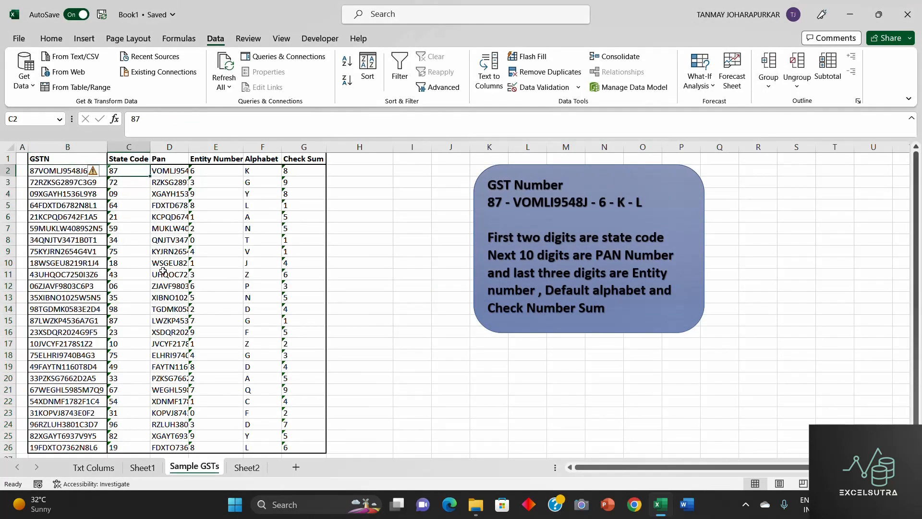
pyautogui.press('Right')
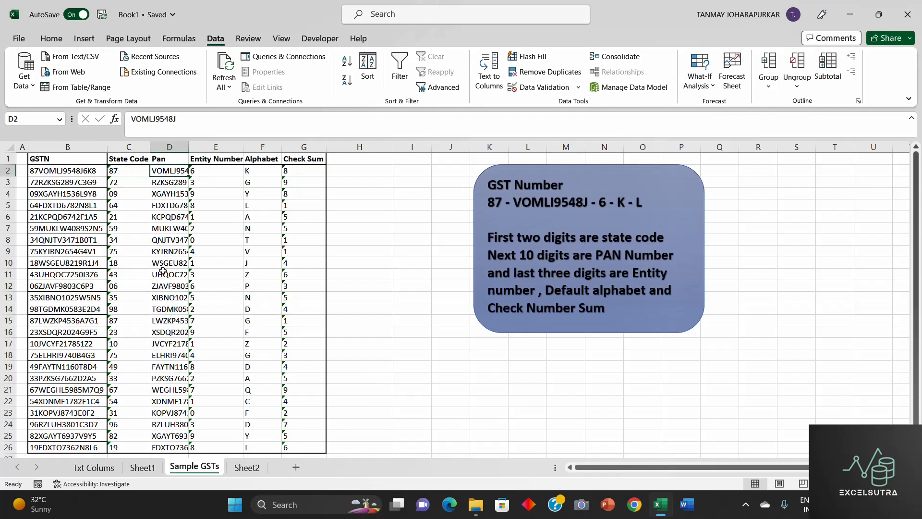
pyautogui.moveTo(186, 146); pyautogui.dragTo(186, 146)
pyautogui.doubleClick(185, 146)
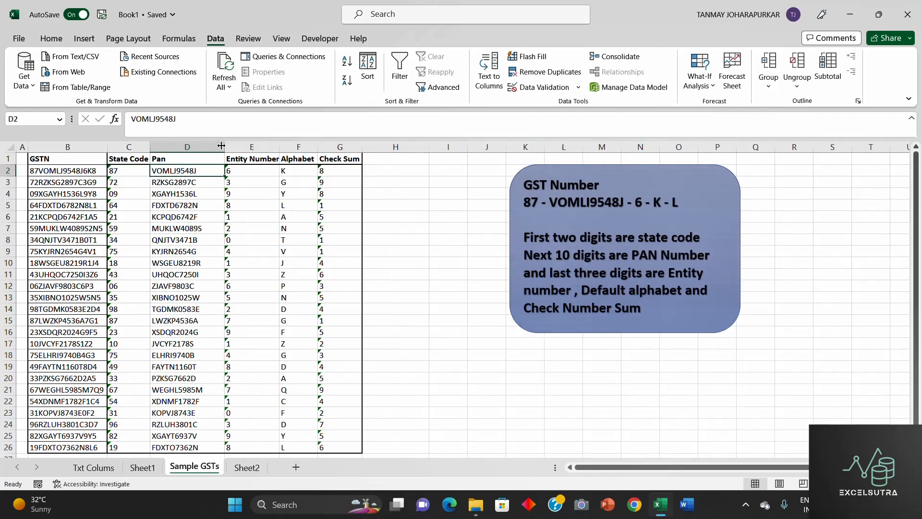
# - Examine the split Entity Number, Alphabet and Check Sum values against the GSTN column, then select the results in C2:G26
pyautogui.click(248, 168)
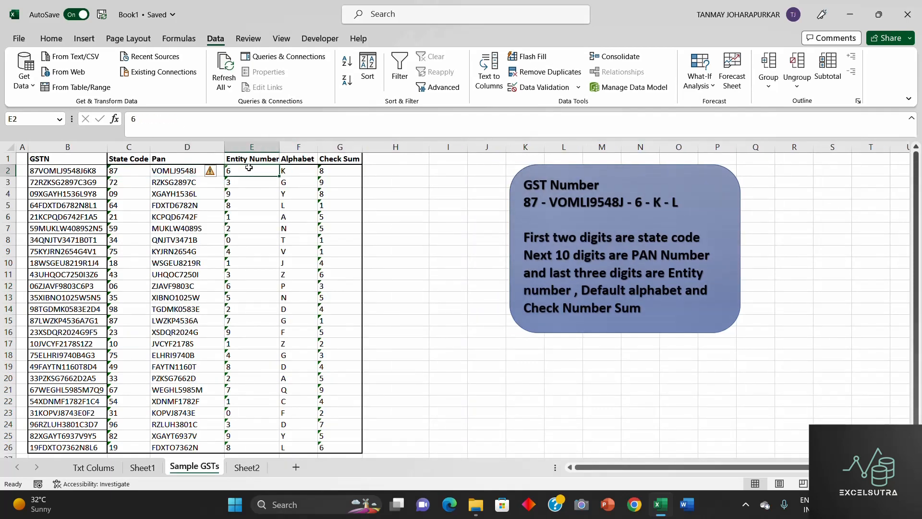
pyautogui.press('Right')
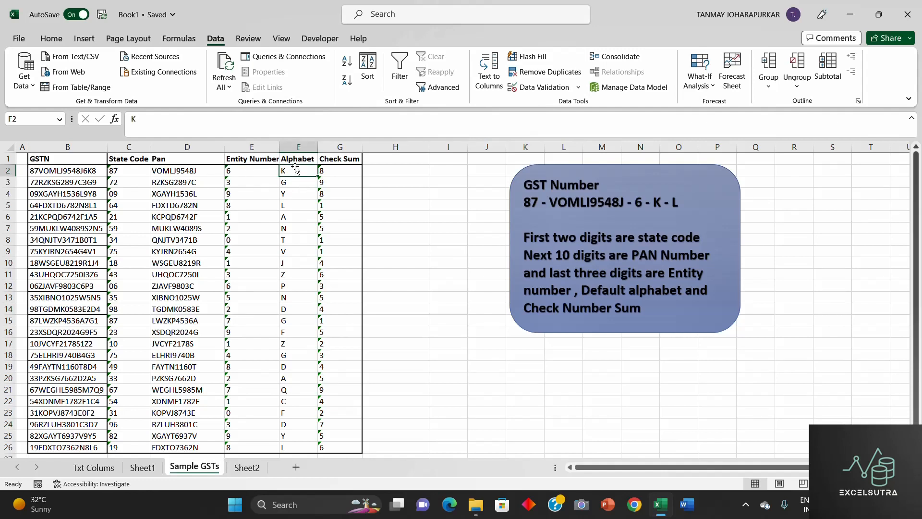
pyautogui.click(291, 447)
pyautogui.keyDown('shift'); pyautogui.click(298, 171); pyautogui.keyUp('shift')
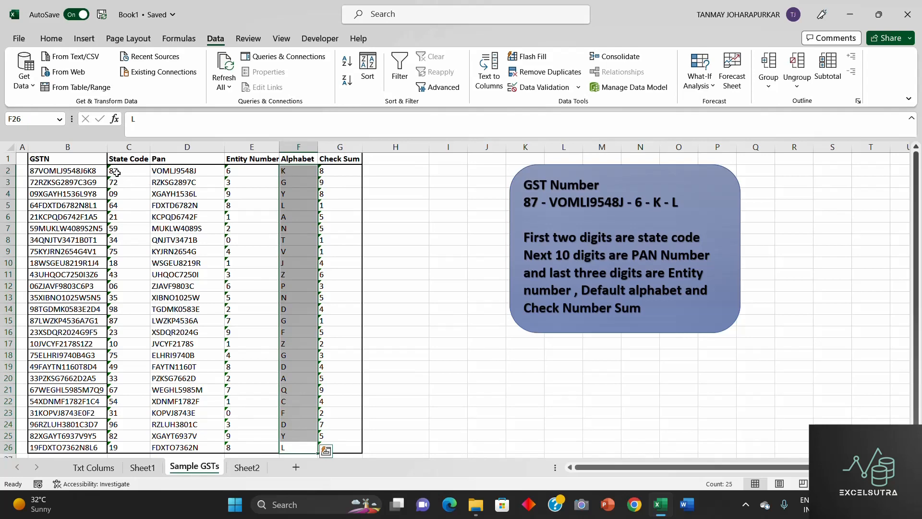
pyautogui.click(96, 173)
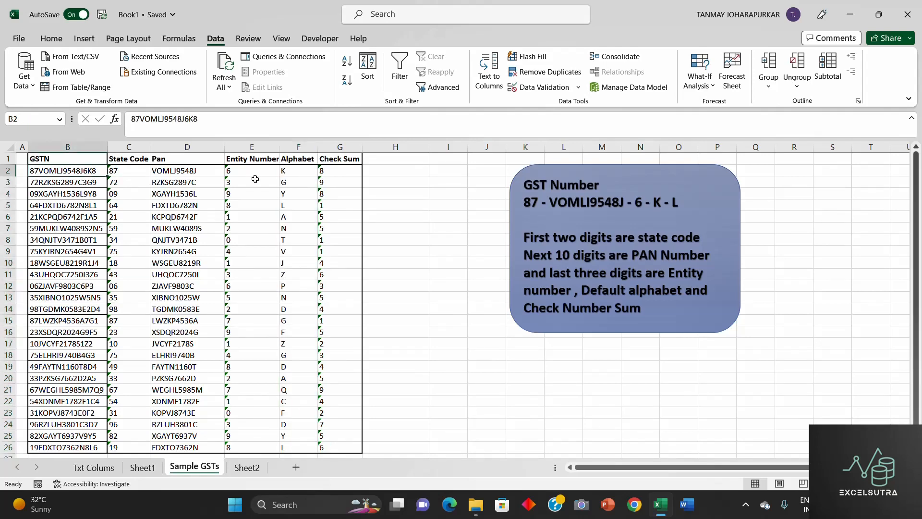
pyautogui.moveTo(288, 174)
pyautogui.mouseDown()
pyautogui.moveTo(290, 358)
pyautogui.moveTo(290, 162)
pyautogui.moveTo(291, 172)
pyautogui.mouseUp()
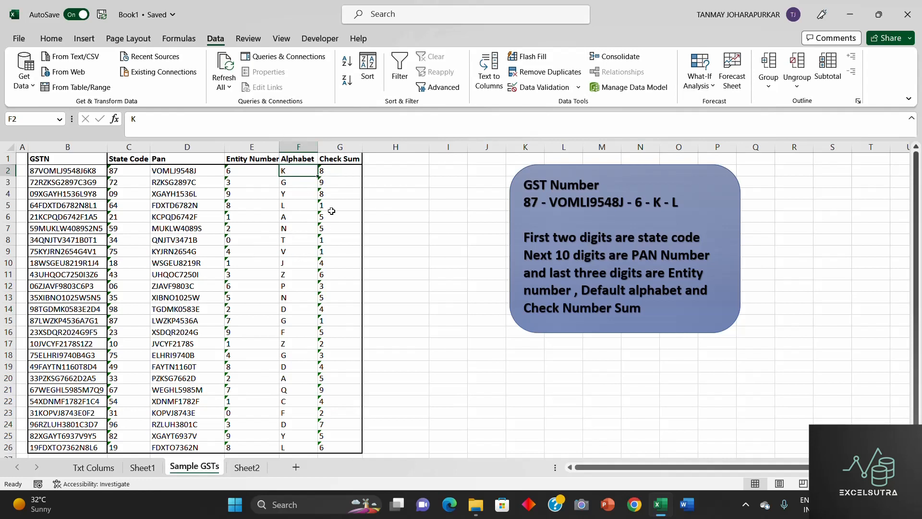
pyautogui.click(333, 176)
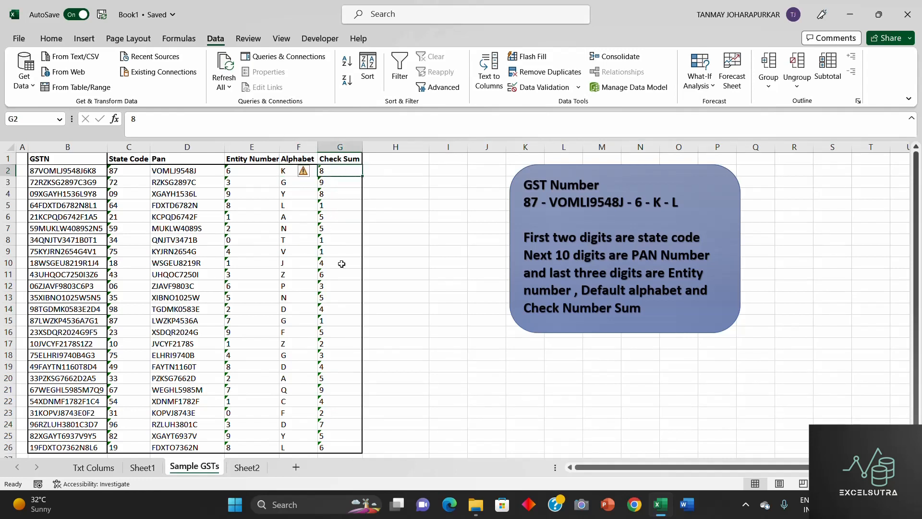
pyautogui.click(342, 330)
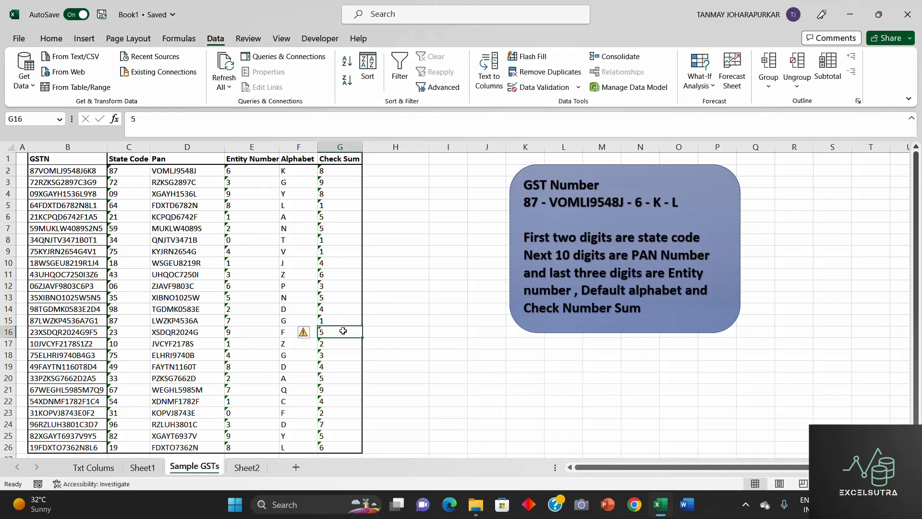
pyautogui.click(256, 209)
pyautogui.moveTo(130, 171); pyautogui.dragTo(330, 421)
pyautogui.moveTo(916, 275); pyautogui.dragTo(917, 247)
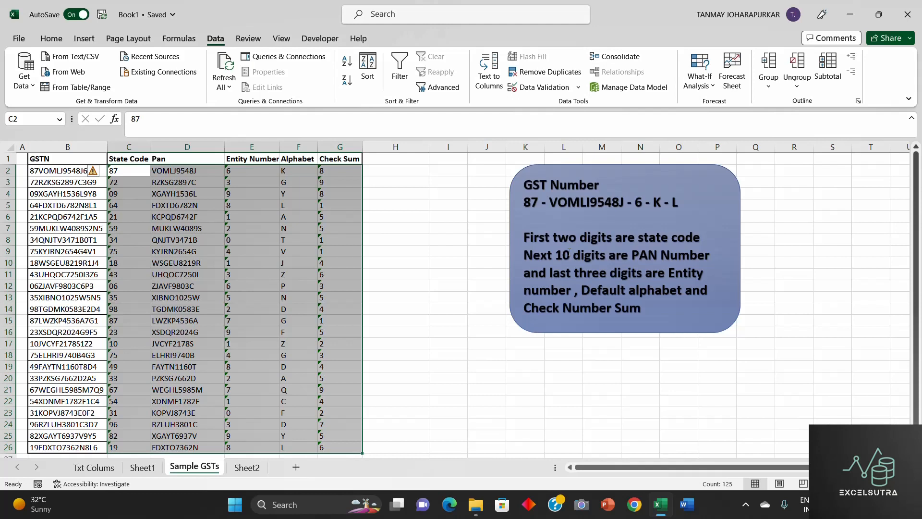
pyautogui.click(746, 504)
pyautogui.click(768, 447)
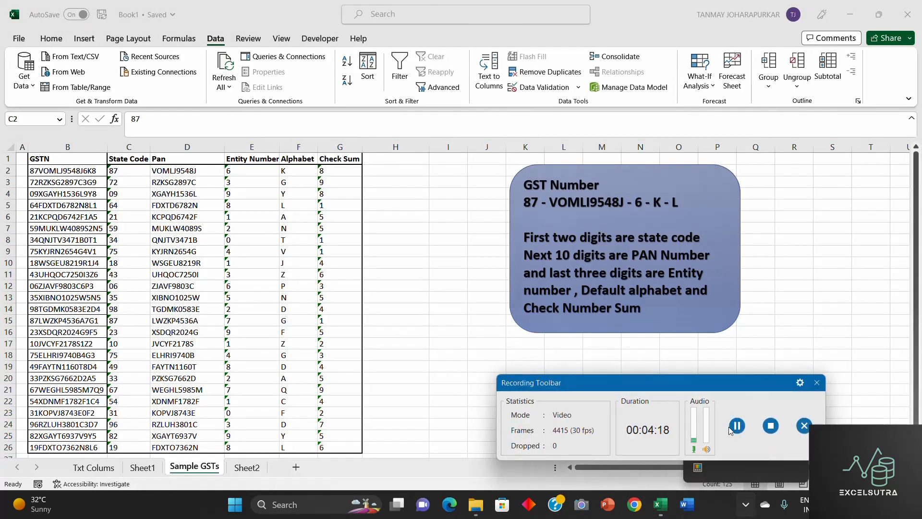